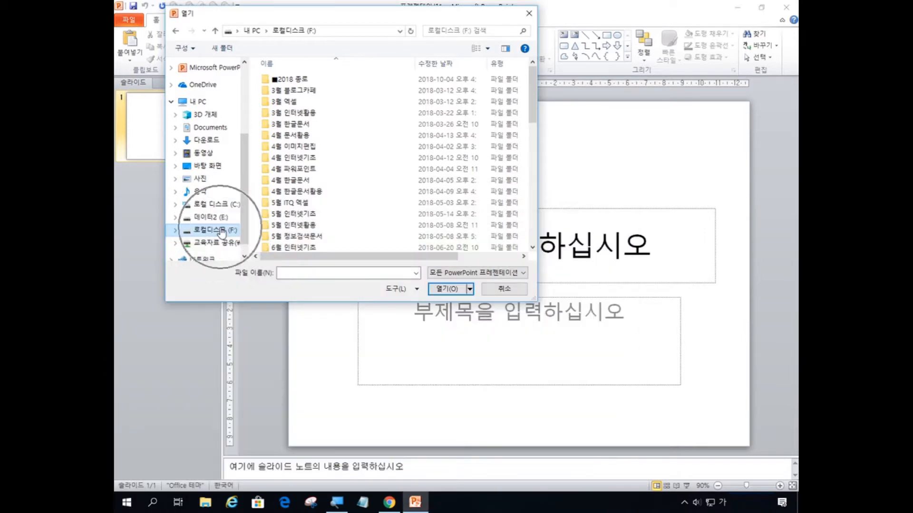
- Open the "10월 파워포인트" folder on the 로컬디스크 (F:) drive
key("ctrl")
key("ctrl")
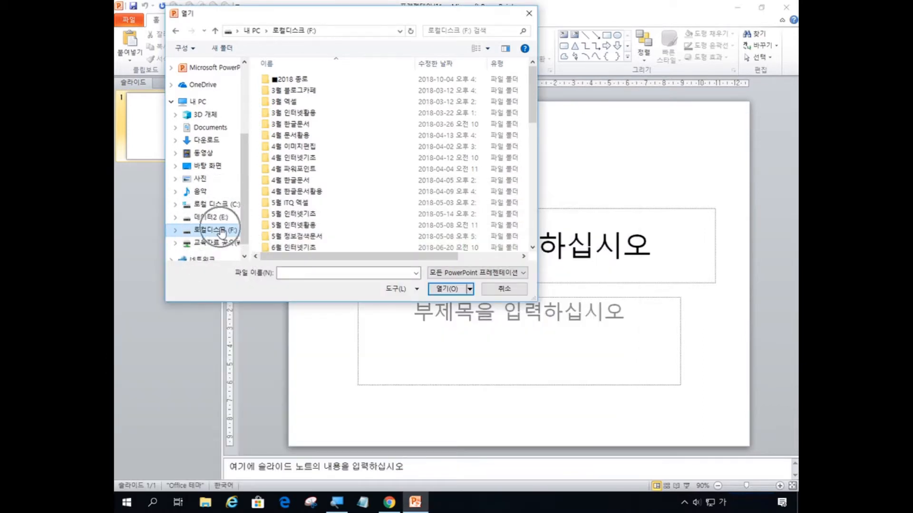
scroll(341, 147, "down", 8)
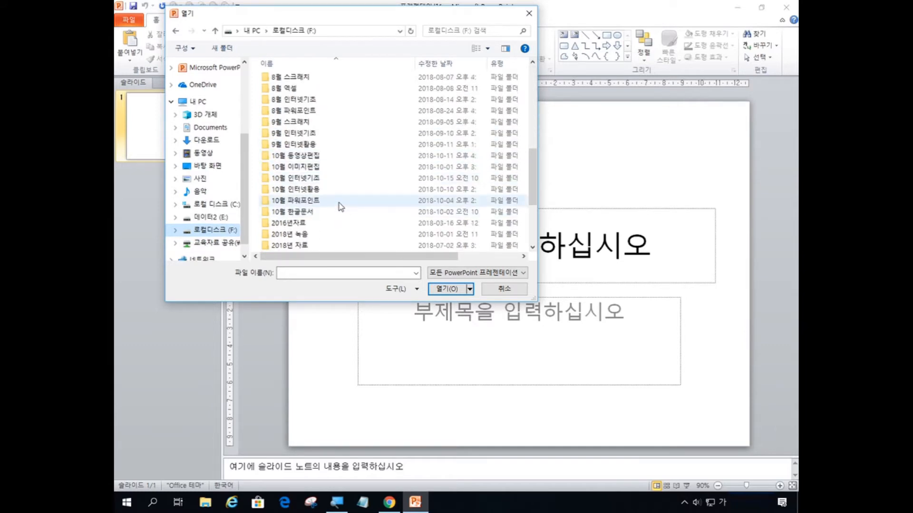
key("ctrl")
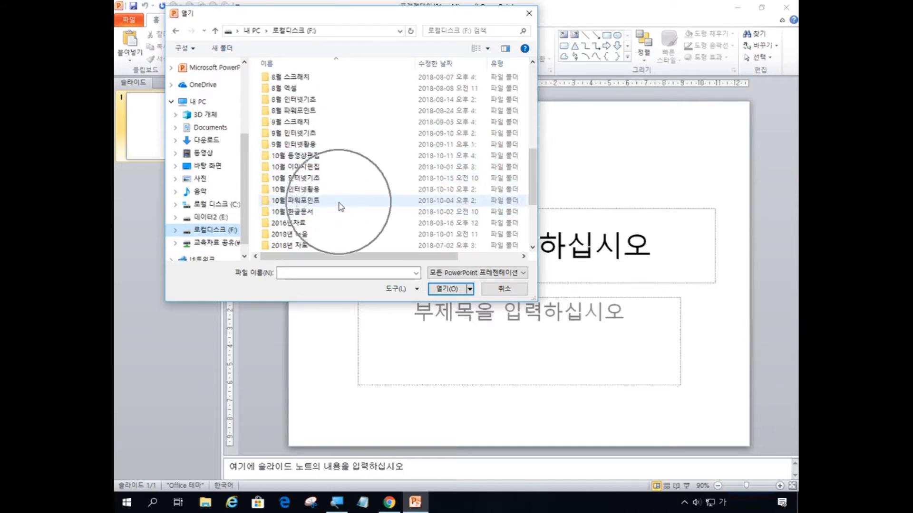
key("ctrl")
key("ctrl")
double_click(340, 203)
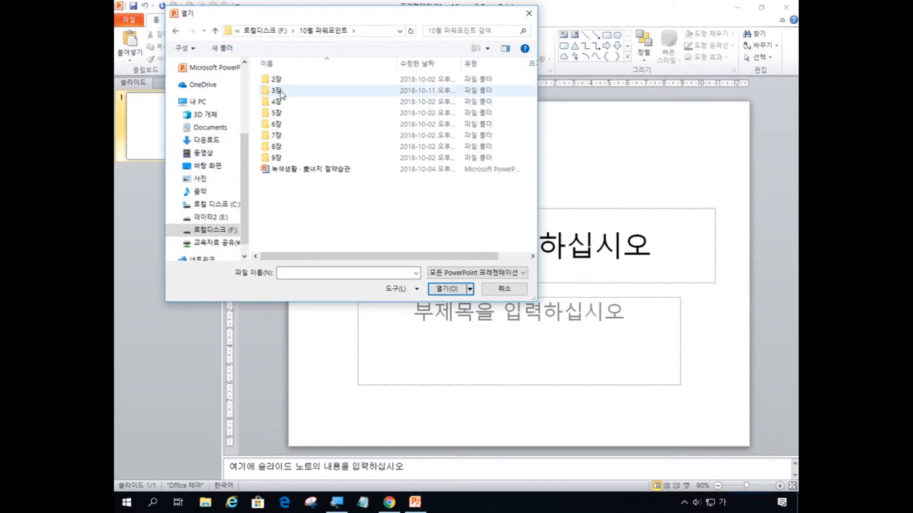
- Open the 도형실습 presentation from the "3장" folder
key("ctrl")
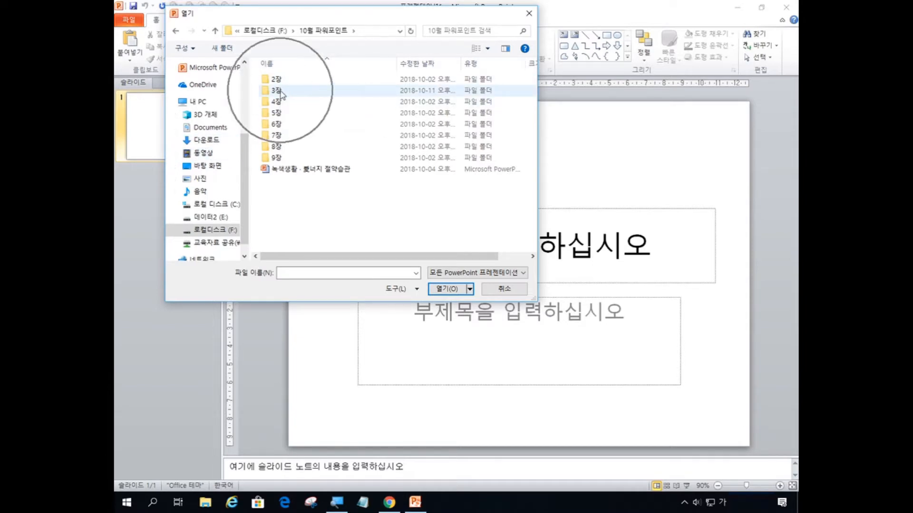
key("ctrl")
double_click(276, 90)
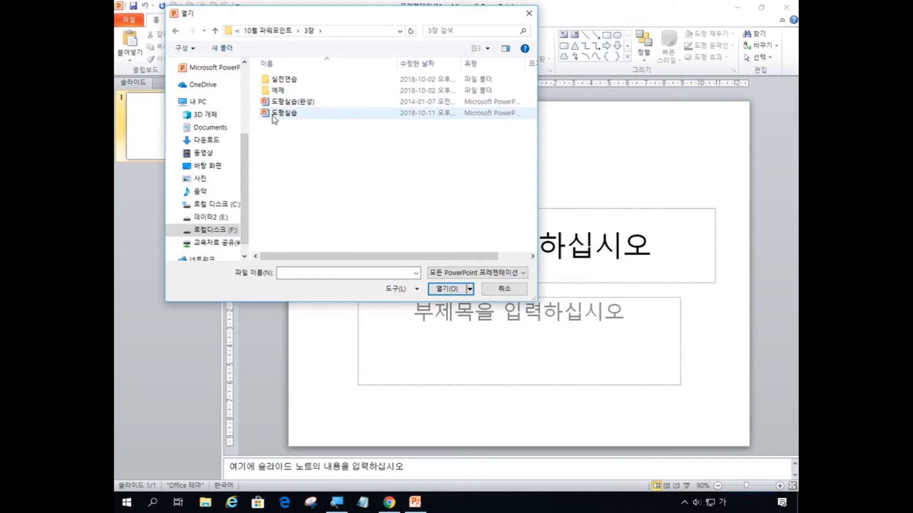
key("ctrl")
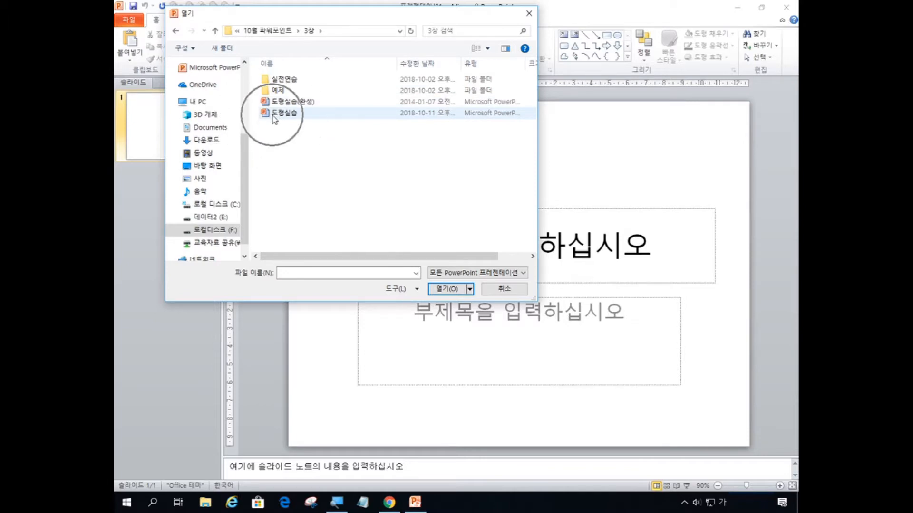
key("ctrl")
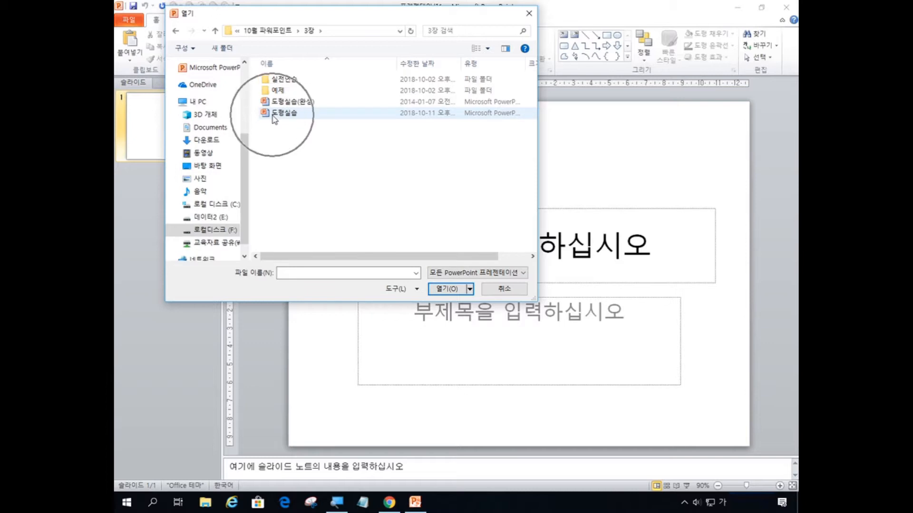
left_click(274, 115)
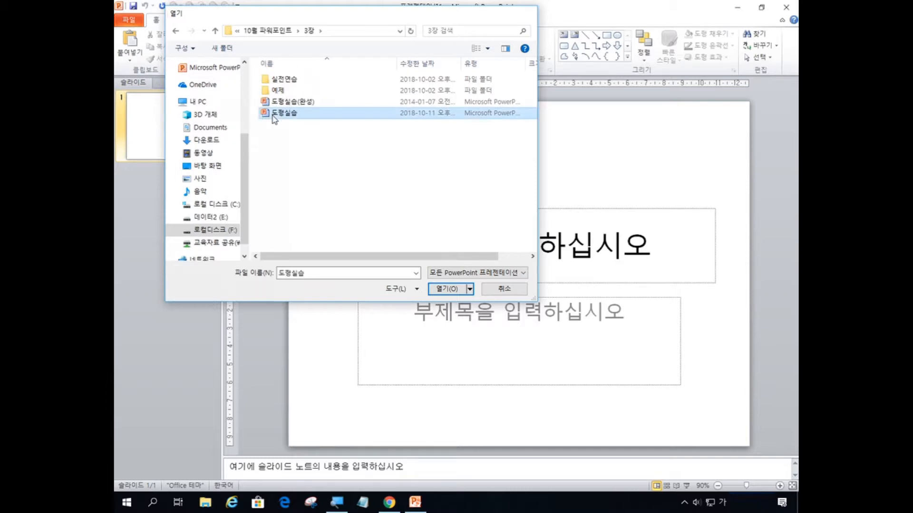
double_click(275, 114)
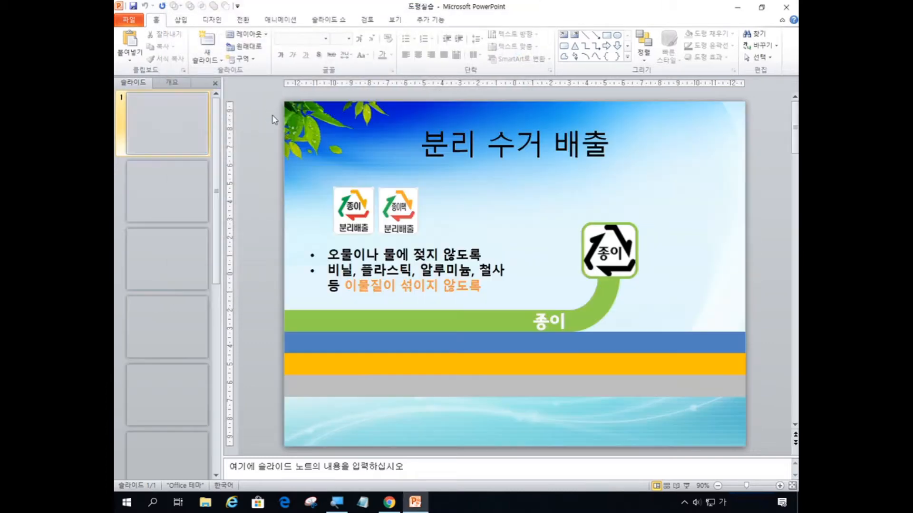
- Display slide 6, titled "당신의 녹색실천! 그린카드"
scroll(274, 119, "down", 3)
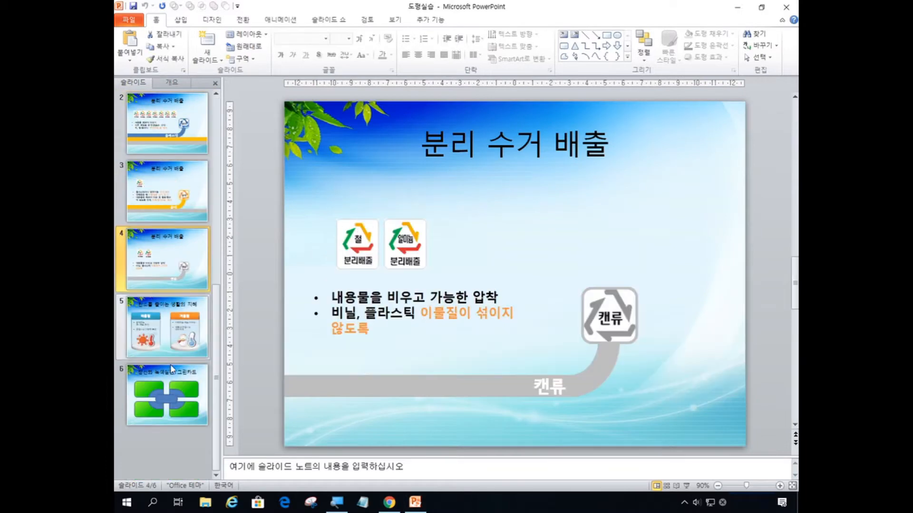
left_click(176, 395)
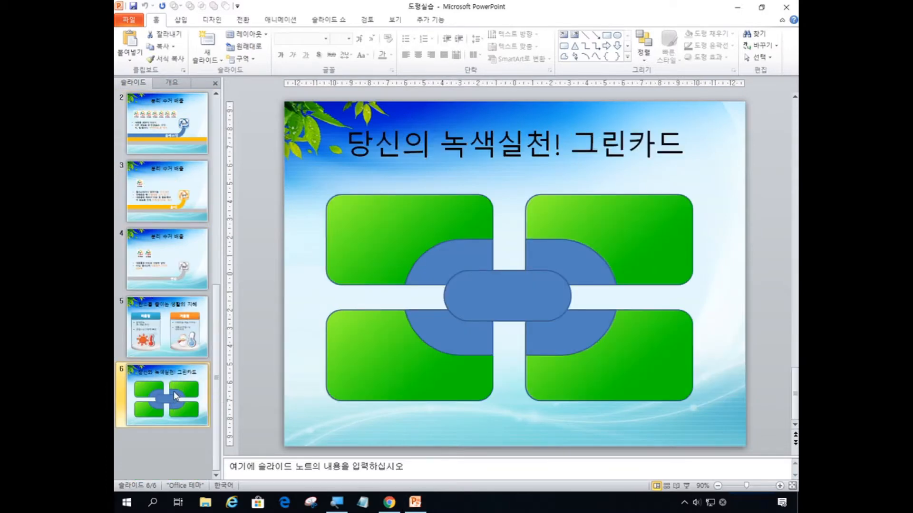
left_click(176, 396)
left_click(176, 396)
left_click(176, 396)
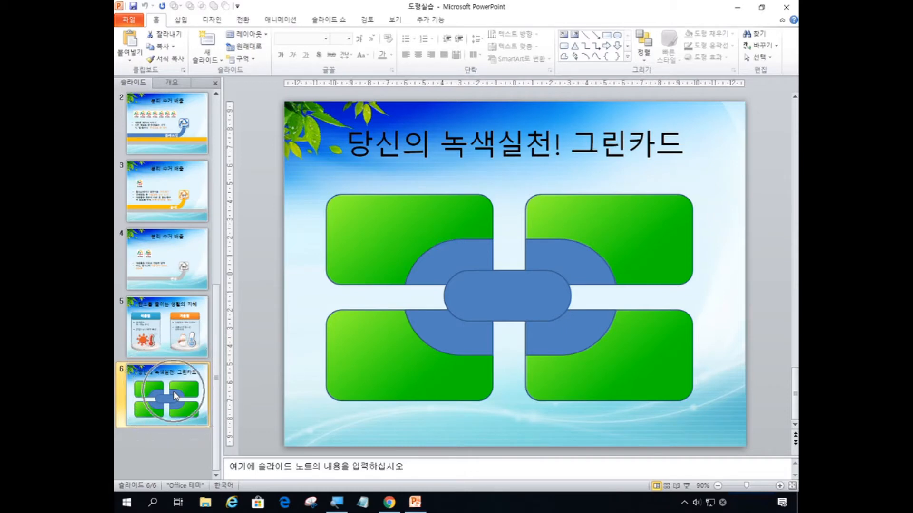
left_click(176, 396)
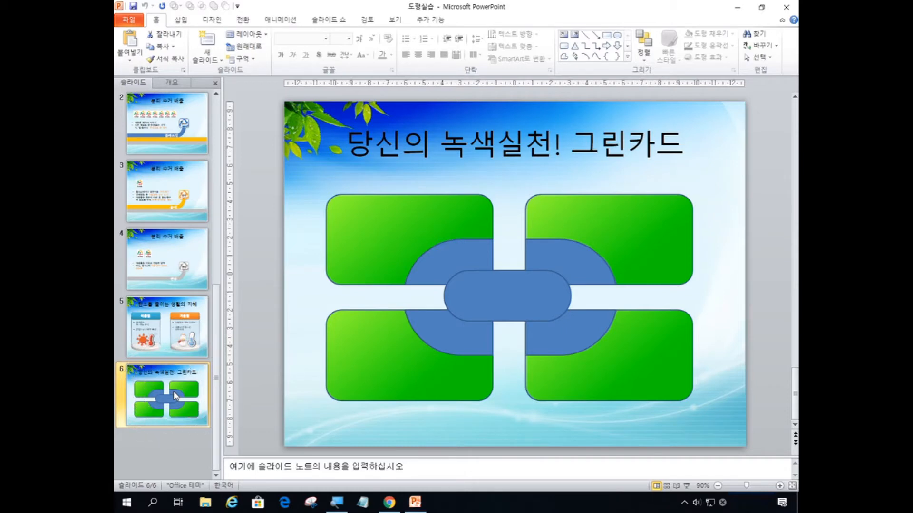
left_click(176, 396)
left_click(176, 396)
left_click(174, 394)
left_click(174, 393)
- Select all four green rounded rectangles on slide 6 and open their detailed shape formatting settings
left_click(399, 219)
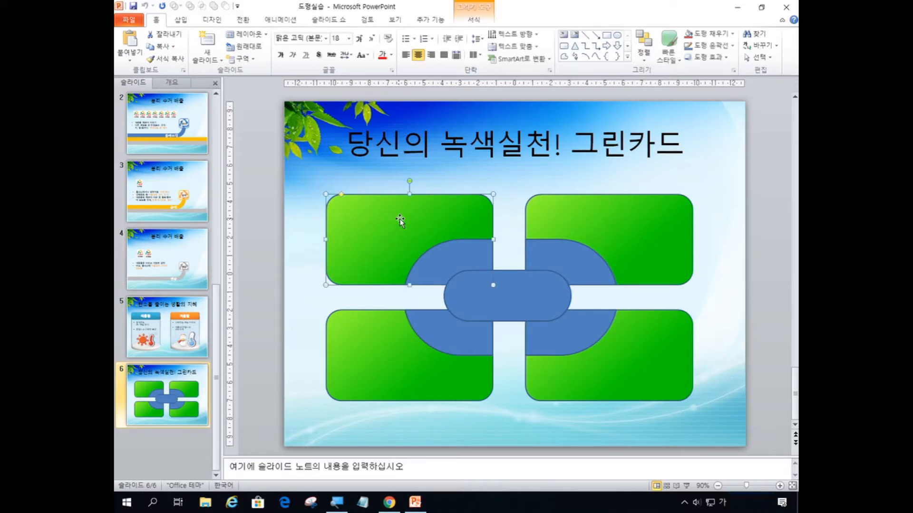
left_click(421, 231)
left_click(420, 231)
left_click(661, 258, "shift")
left_click(655, 349, "shift")
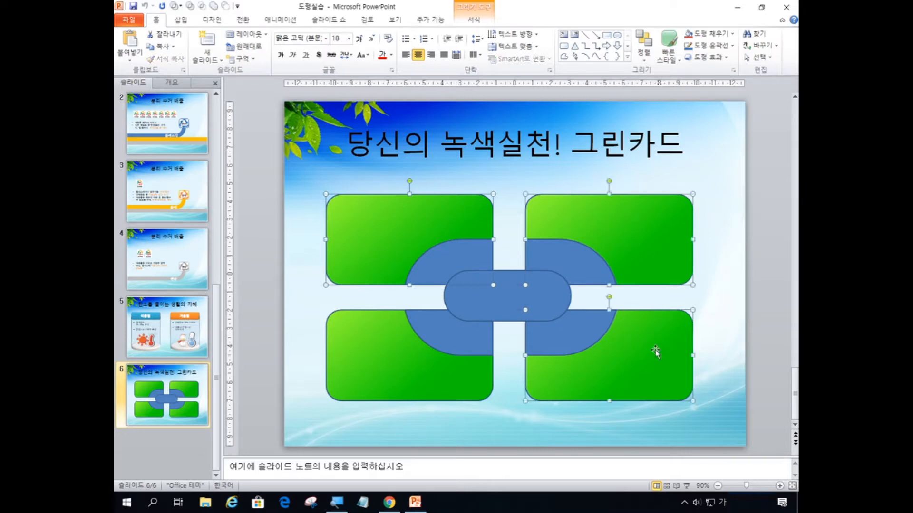
left_click(436, 377, "shift")
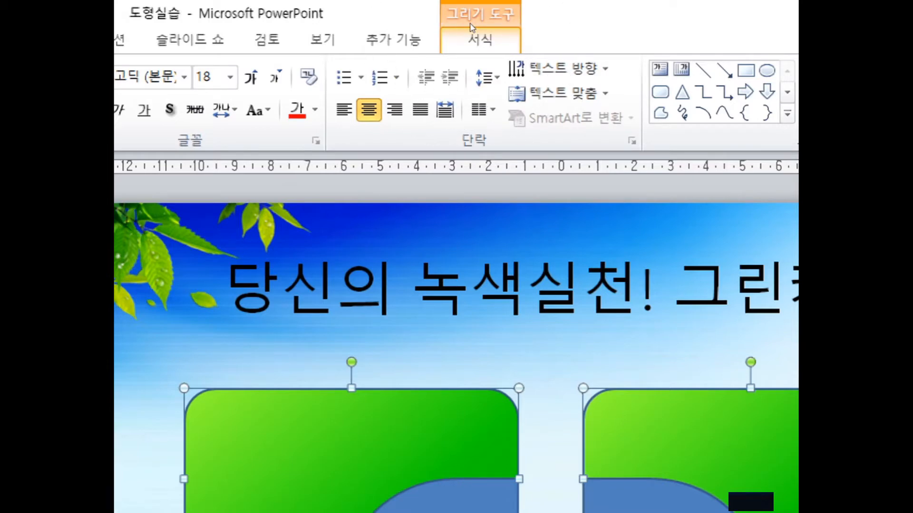
left_click(470, 24)
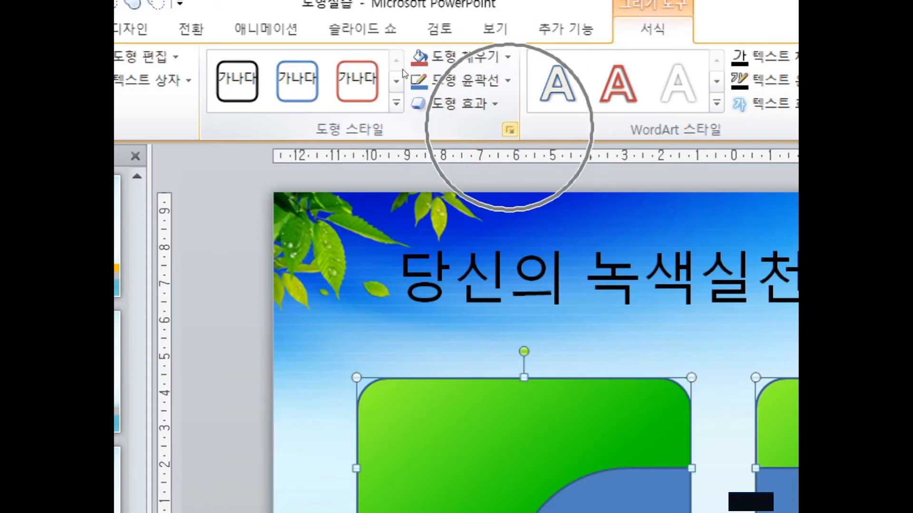
left_click(509, 130)
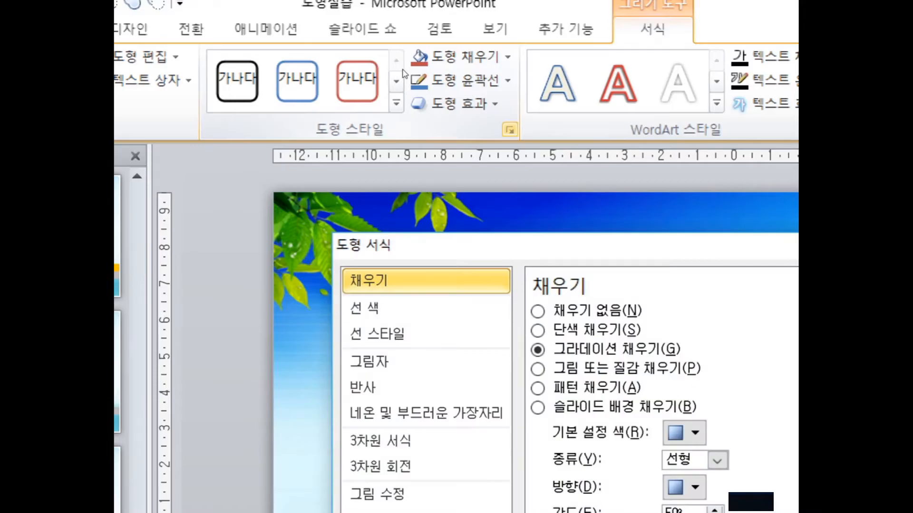
left_click_drag(609, 253, 611, 196)
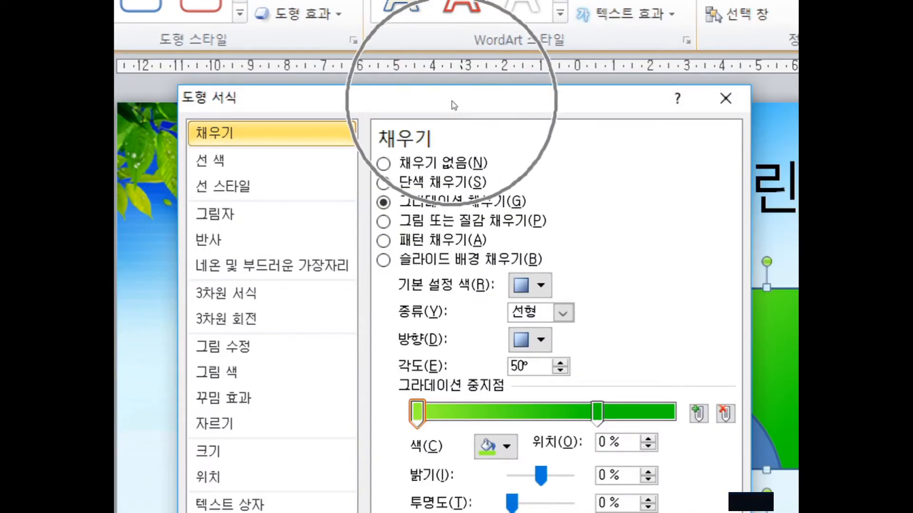
left_click_drag(454, 105, 488, 52)
- Set the solid outline colour of the four selected rectangles to the medium green from the standard colour palette
left_click(356, 104)
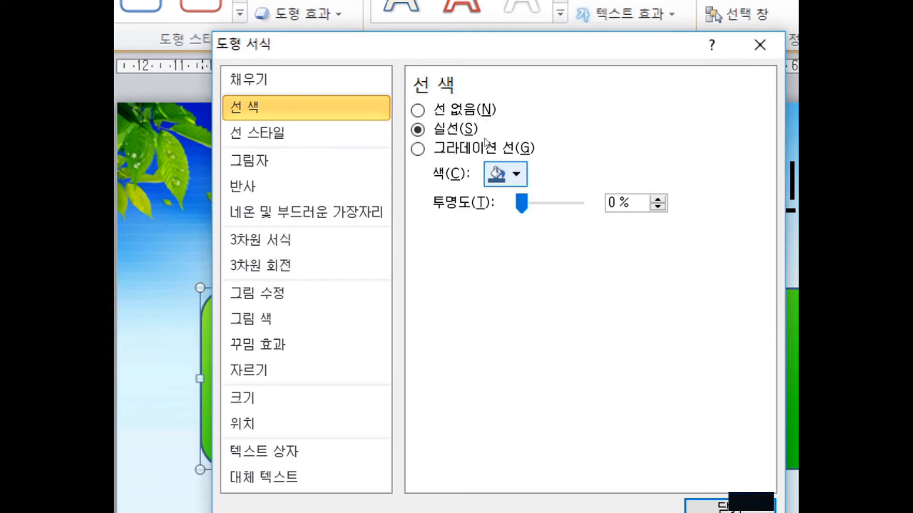
left_click(505, 173)
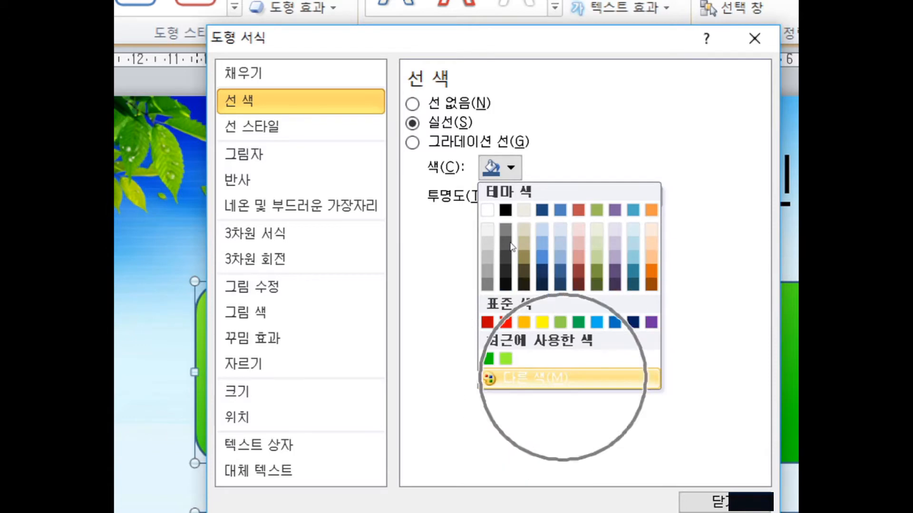
left_click(536, 379)
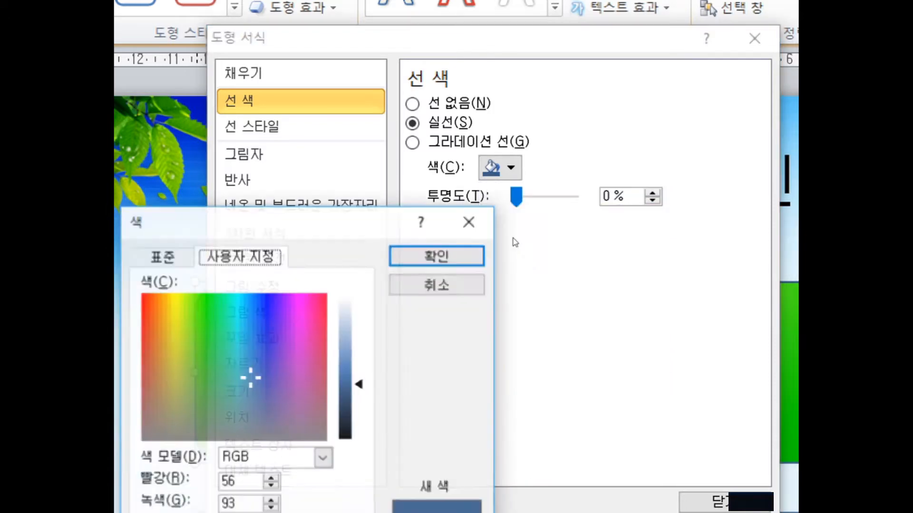
left_click_drag(306, 211, 544, 233)
left_click_drag(477, 237, 461, 90)
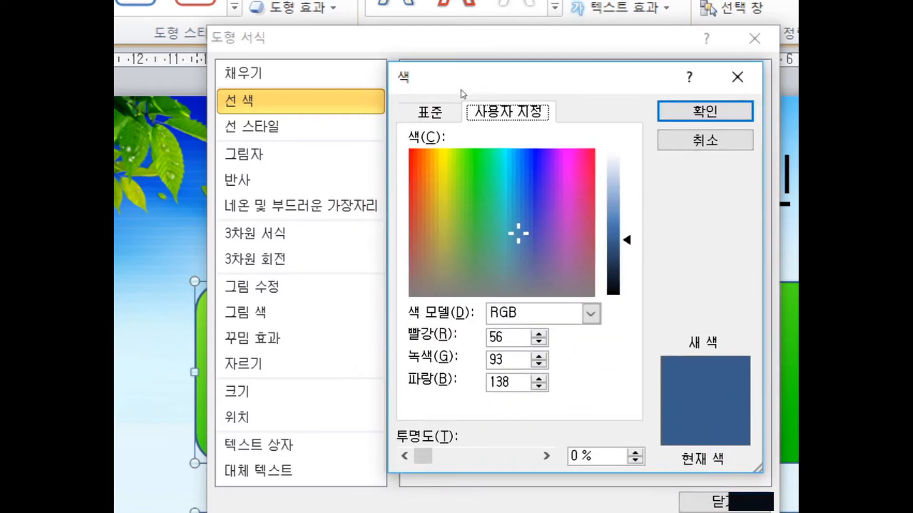
key("ctrl")
left_click(450, 112)
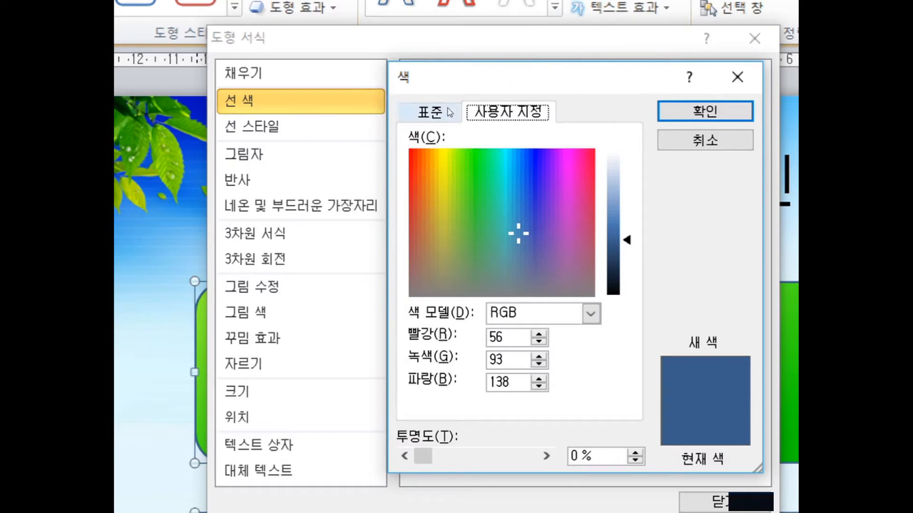
key("ctrl")
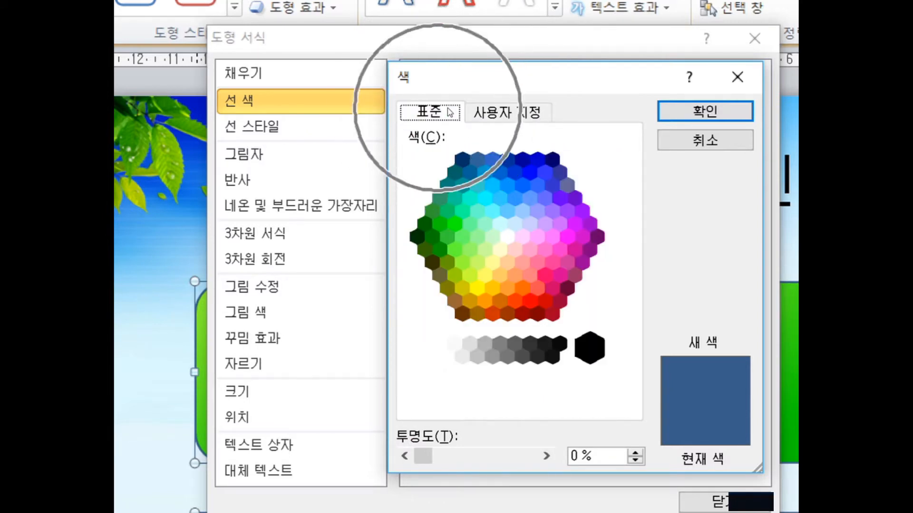
key("ctrl")
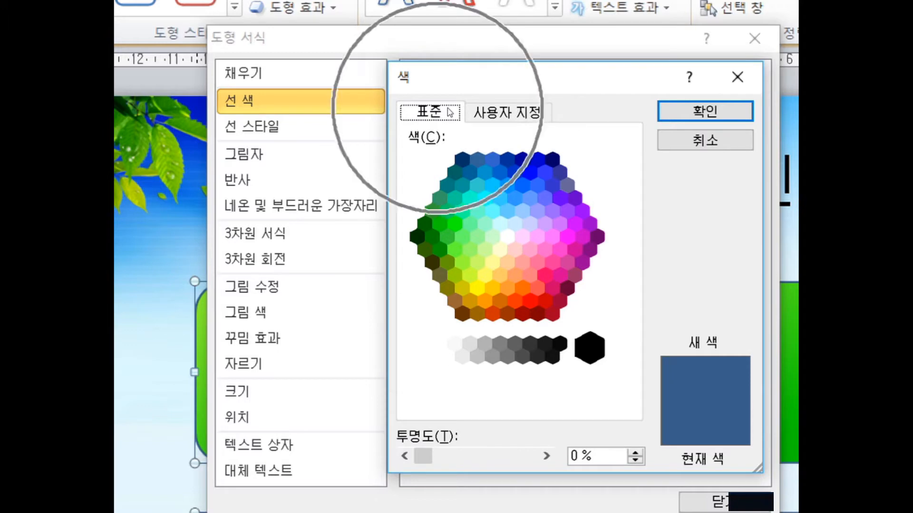
left_click_drag(450, 76, 440, 32)
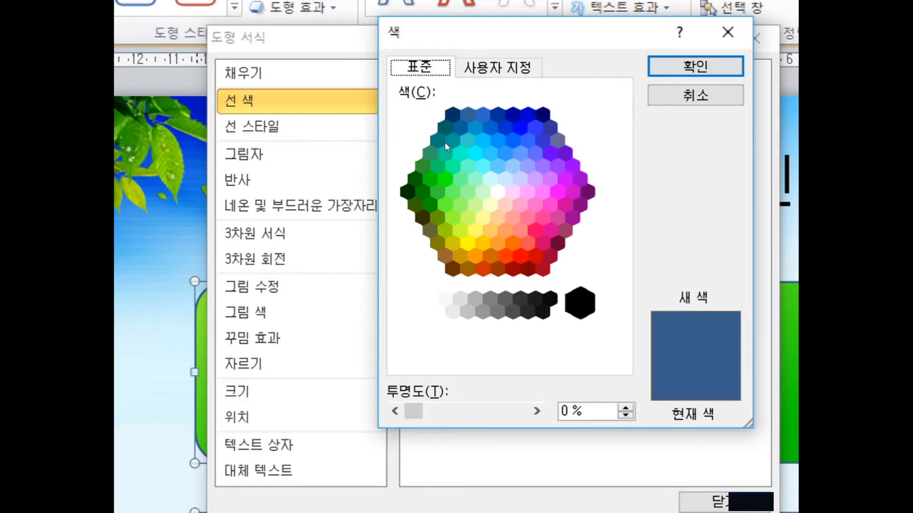
left_click(430, 180)
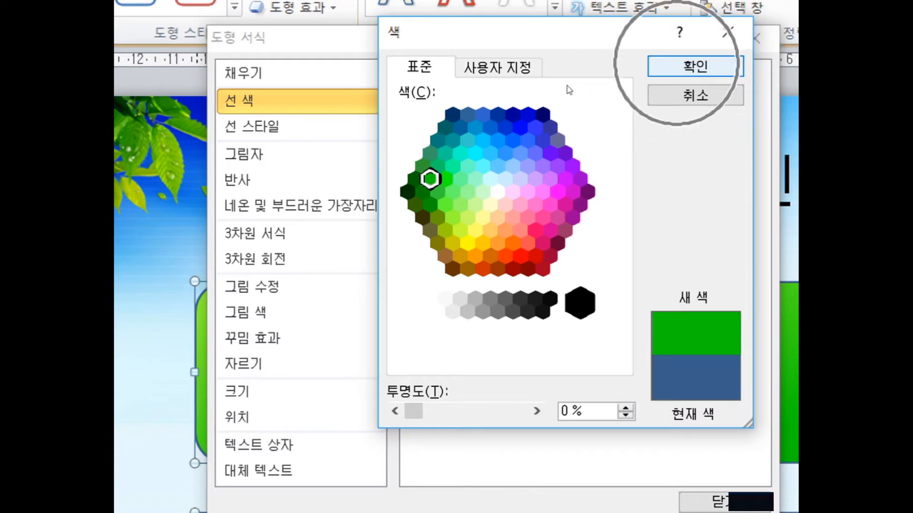
key("Return")
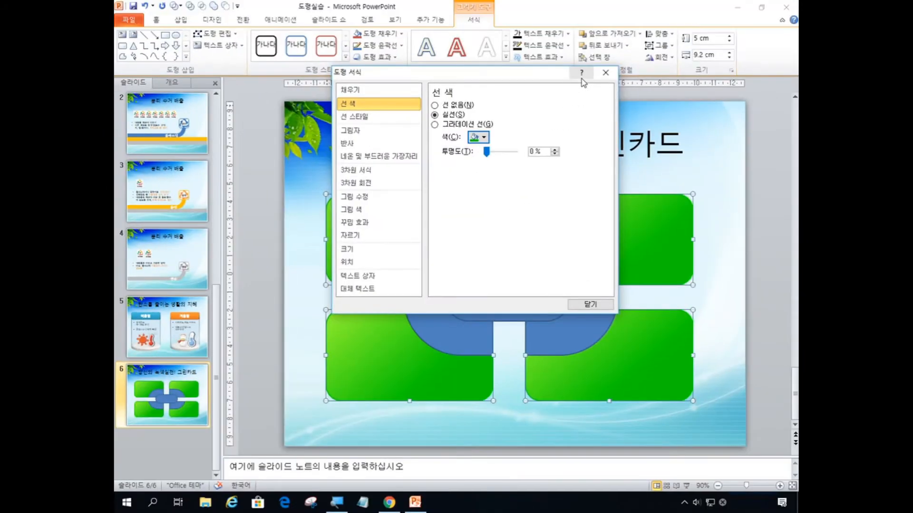
- Move the shape formatting dialog off the rectangles and deselect them to check their outlines
key("ctrl")
left_click_drag(424, 78, 185, 38)
left_click_drag(287, 35, 278, 39)
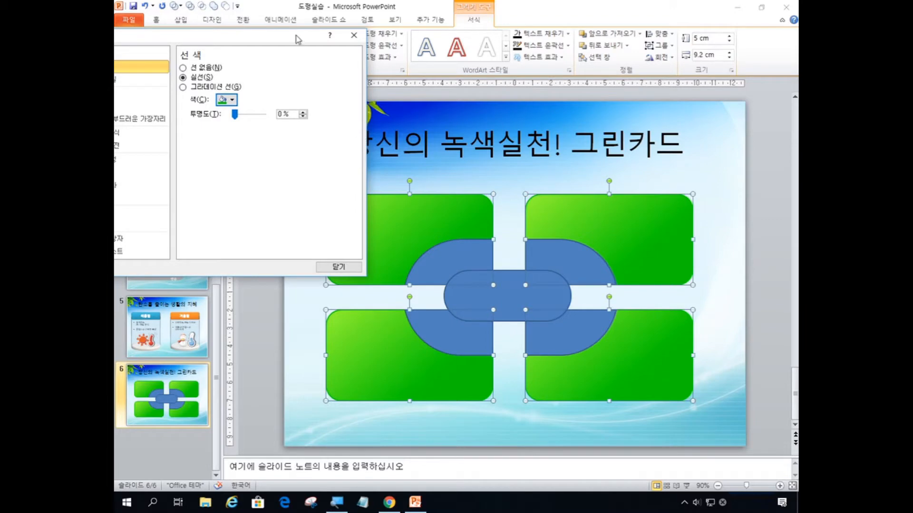
left_click_drag(298, 36, 422, 39)
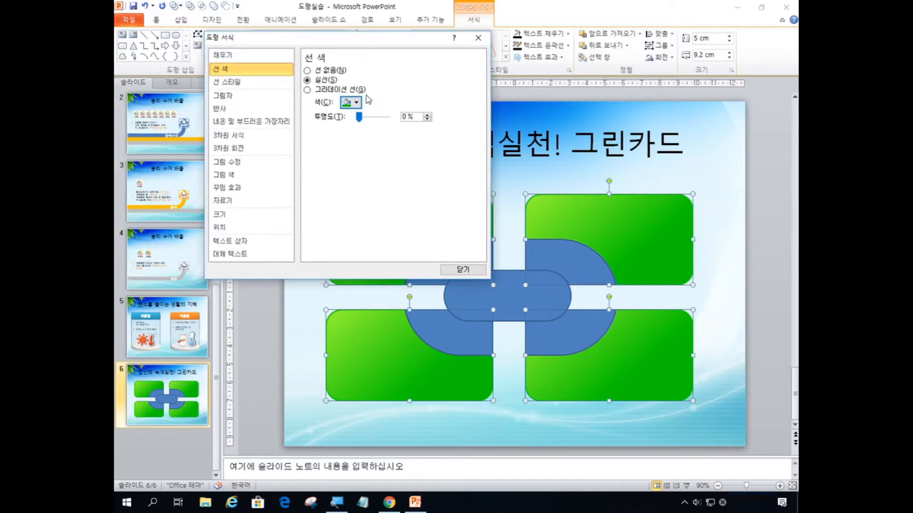
left_click_drag(374, 39, 320, 98)
key("ctrl")
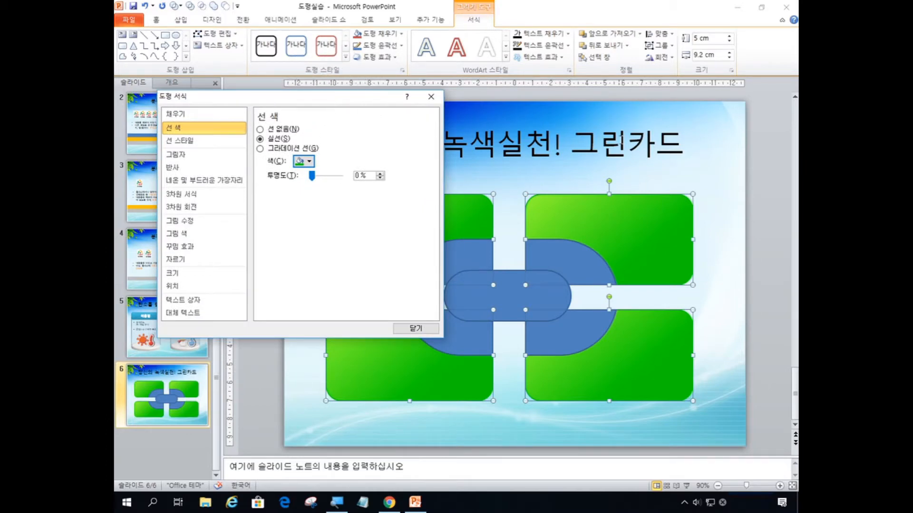
left_click(745, 199)
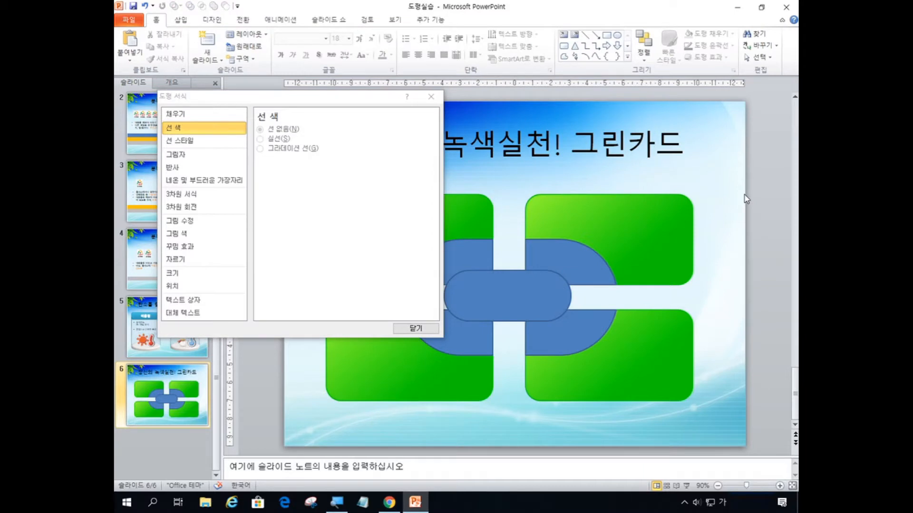
key("ctrl")
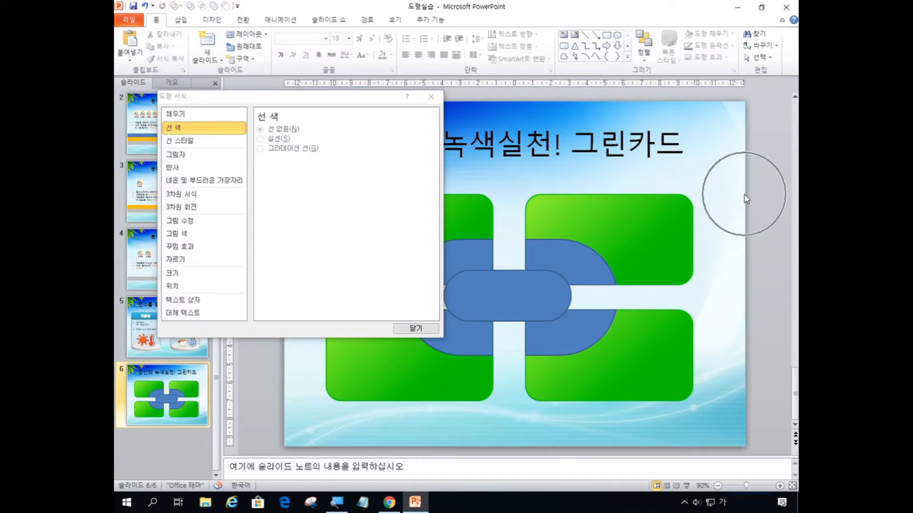
- Set the gradient fill angle of the two green rectangles on the slide's right side to 130°, and deselect them
key("ctrl")
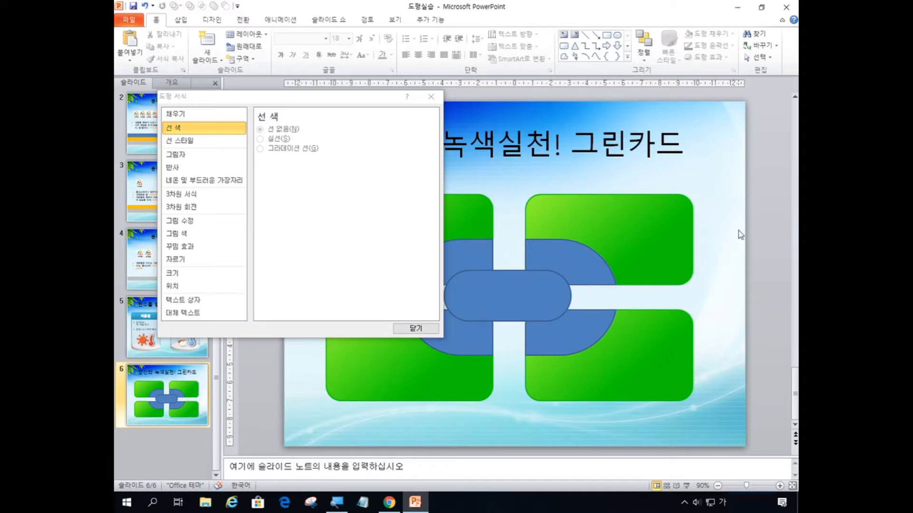
left_click(632, 218)
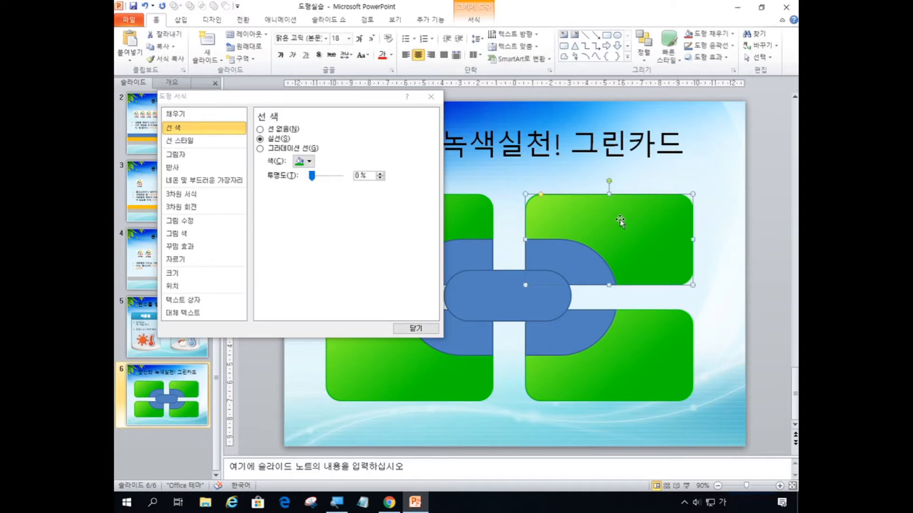
key("ctrl")
key("ctrl")
key("ctrl")
key("ctrl")
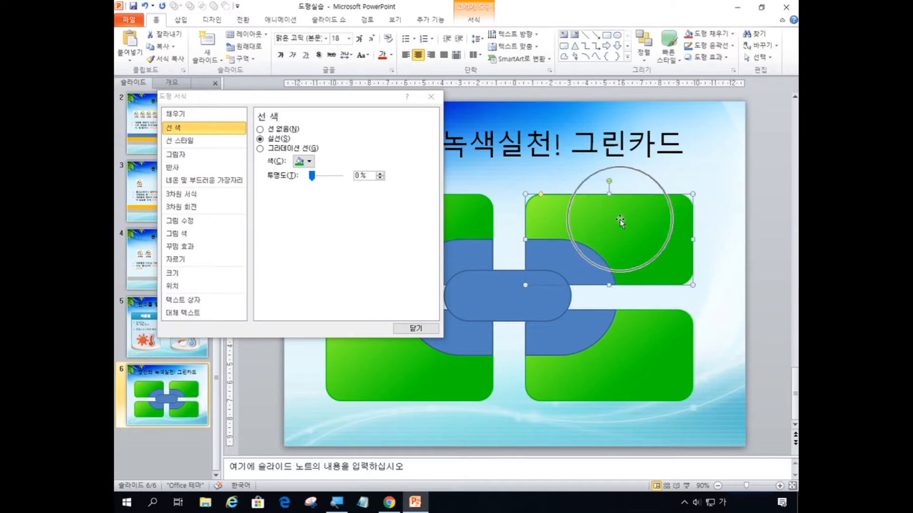
key("ctrl")
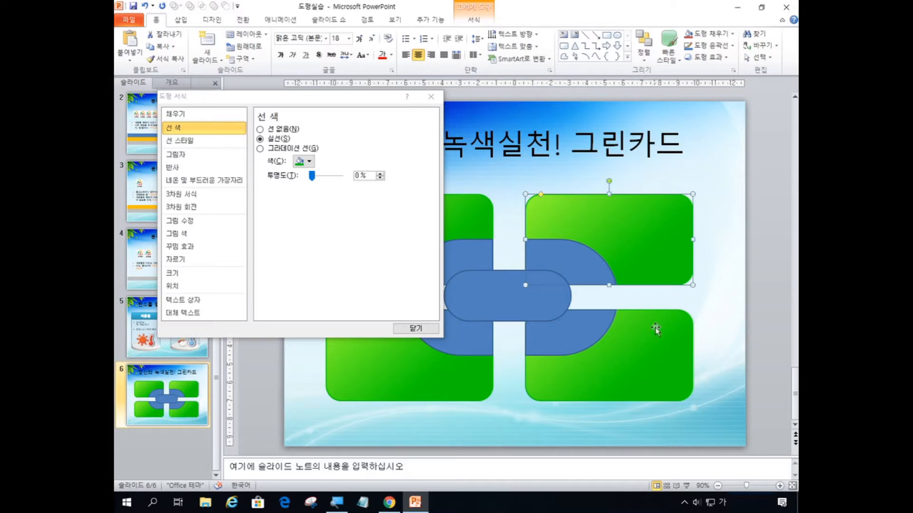
key("ctrl")
key("ctrl")
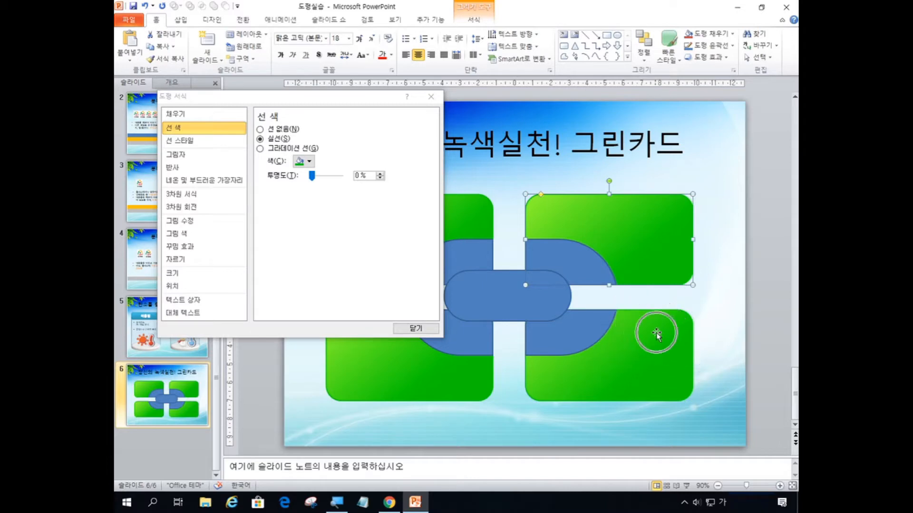
left_click(657, 332, "ctrl")
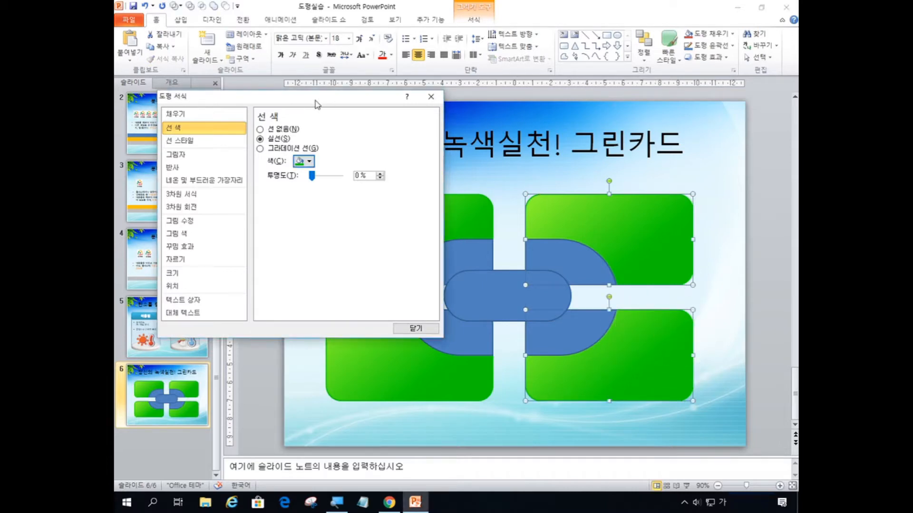
left_click_drag(316, 98, 386, 98)
left_click(246, 114)
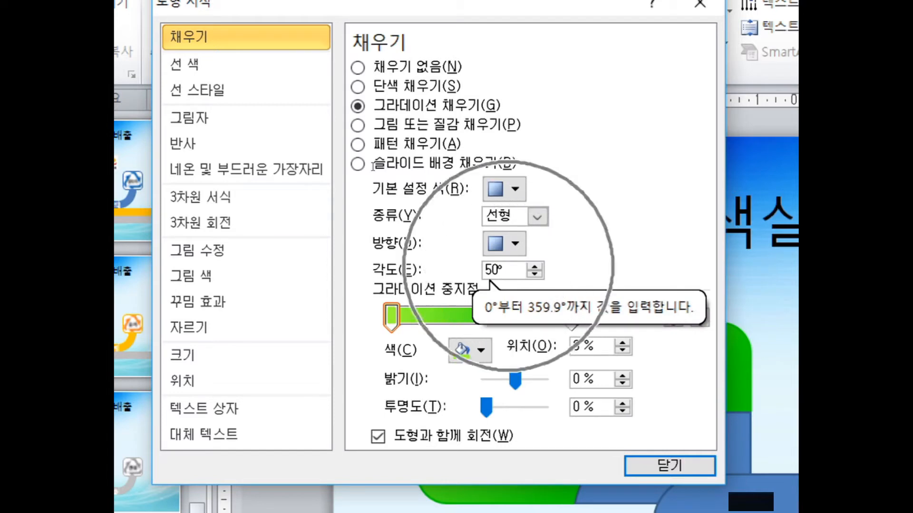
left_click(508, 267)
left_click_drag(508, 268, 480, 269)
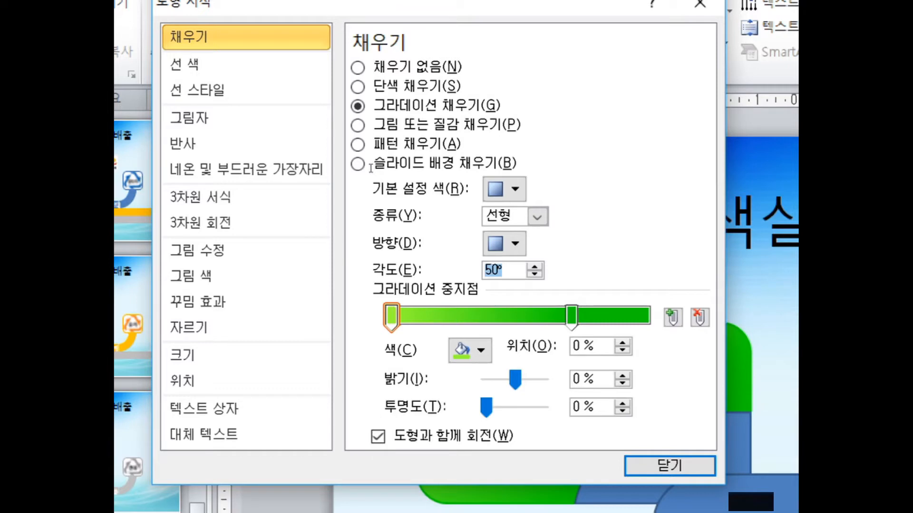
type("130")
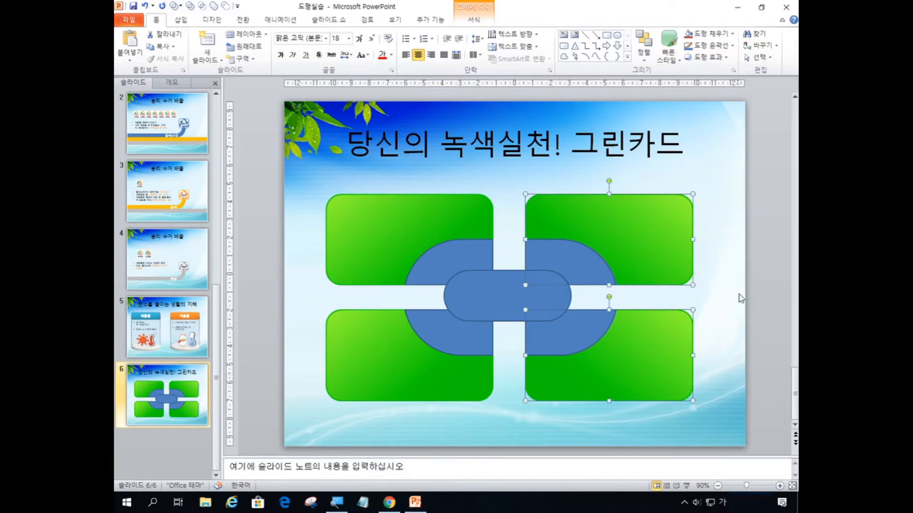
left_click(738, 229)
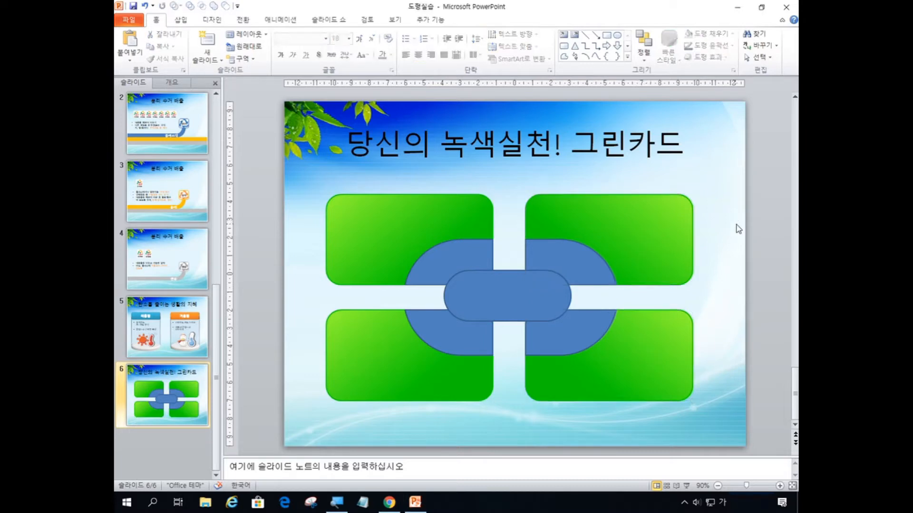
left_click(738, 229)
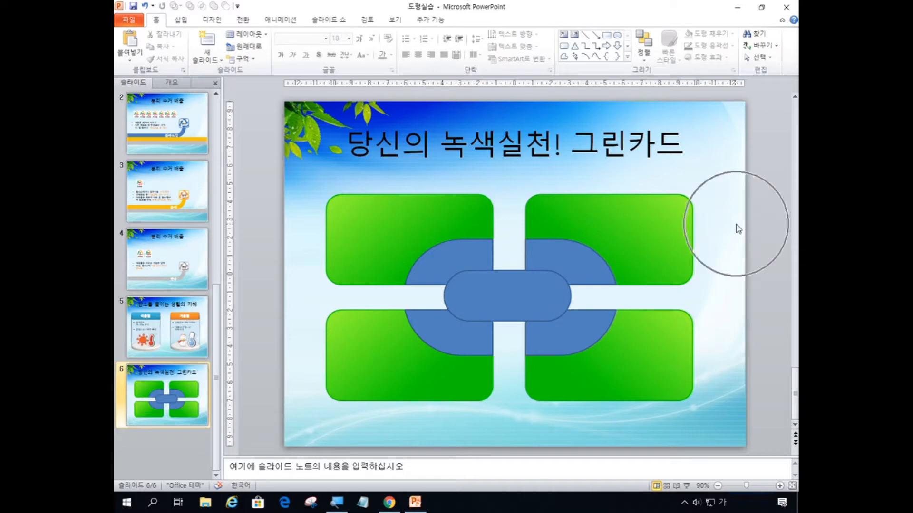
left_click(738, 229)
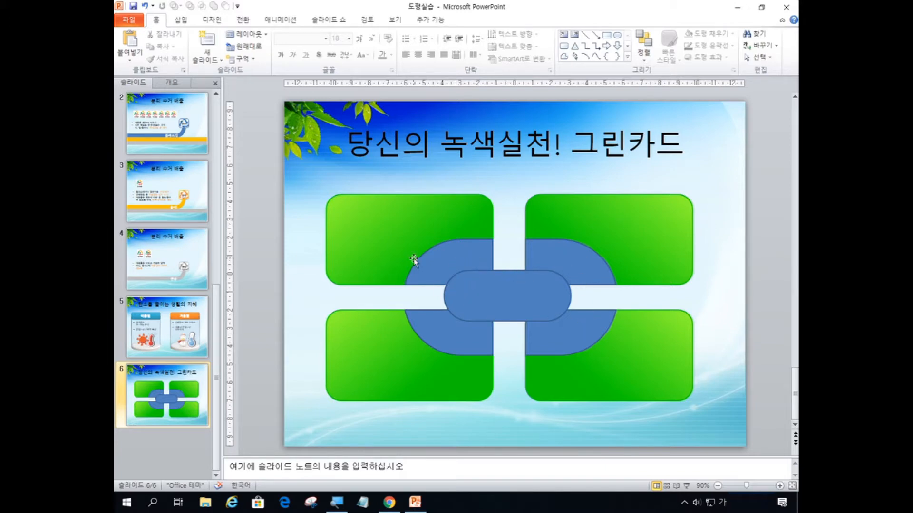
- Apply the orange-filled preset shape style with a white outline to the four blue curved shapes around the slide's centre
left_click(463, 260)
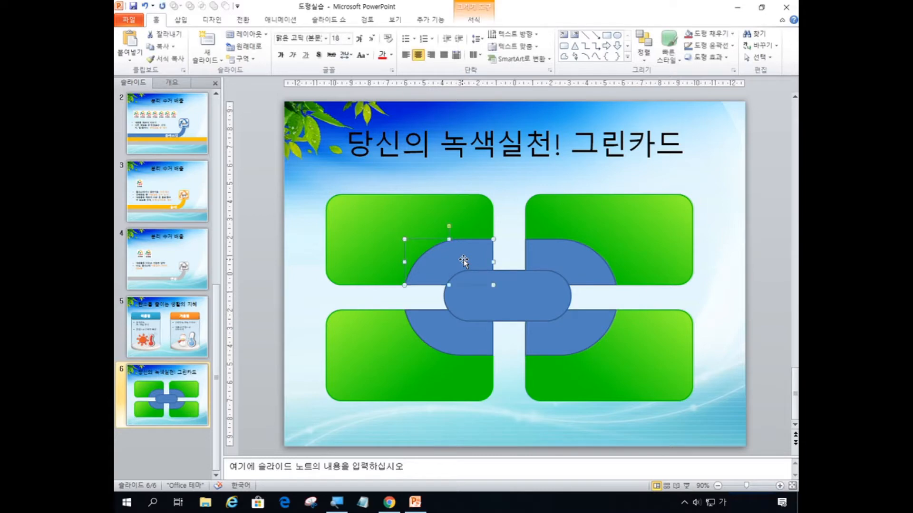
left_click(463, 261)
left_click(463, 260)
left_click(463, 261)
left_click(465, 261)
left_click(465, 261)
left_click(571, 266, "shift")
left_click(577, 339, "shift")
left_click(443, 334, "shift")
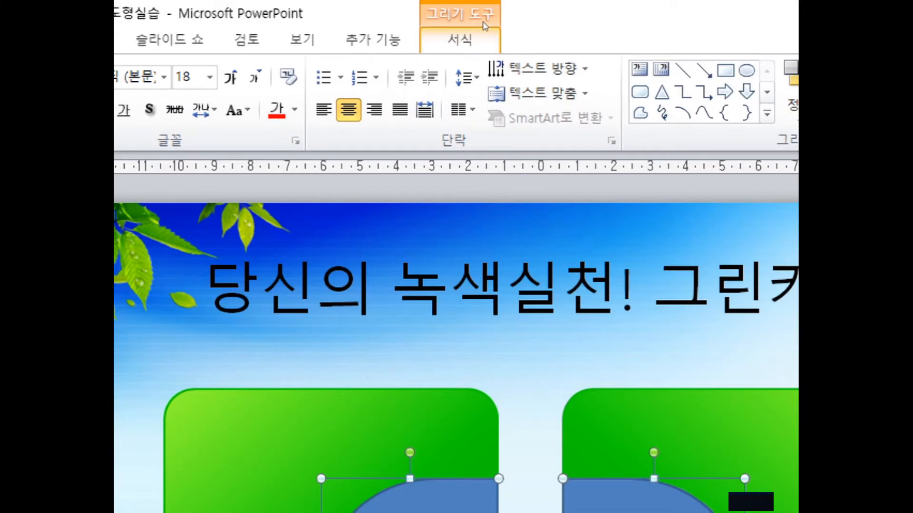
left_click(484, 25)
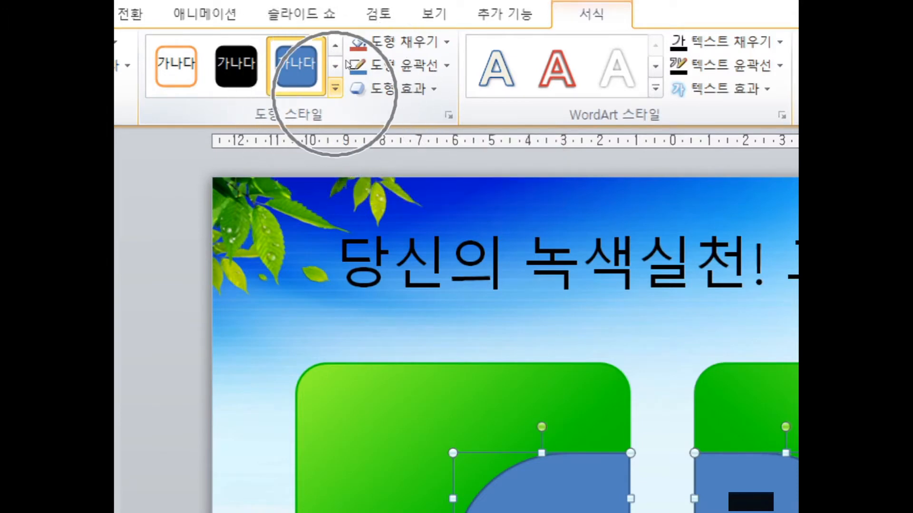
left_click(335, 87)
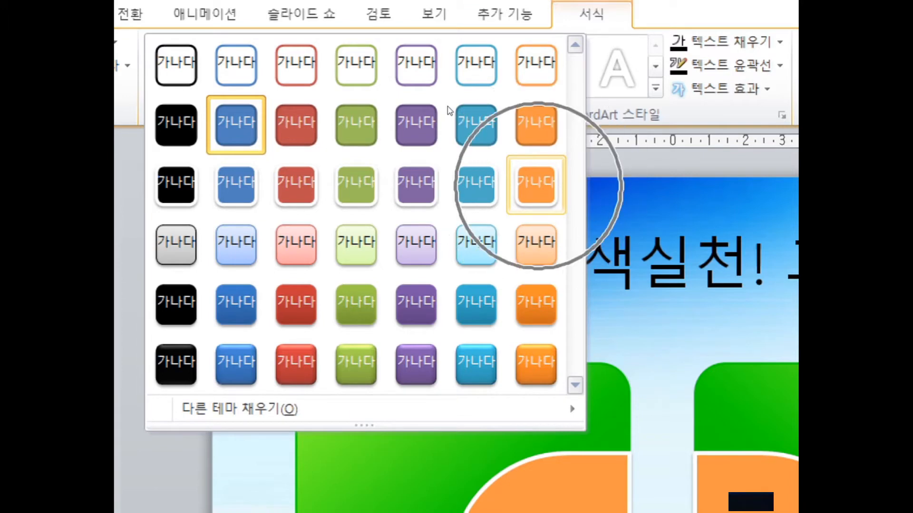
left_click(535, 184)
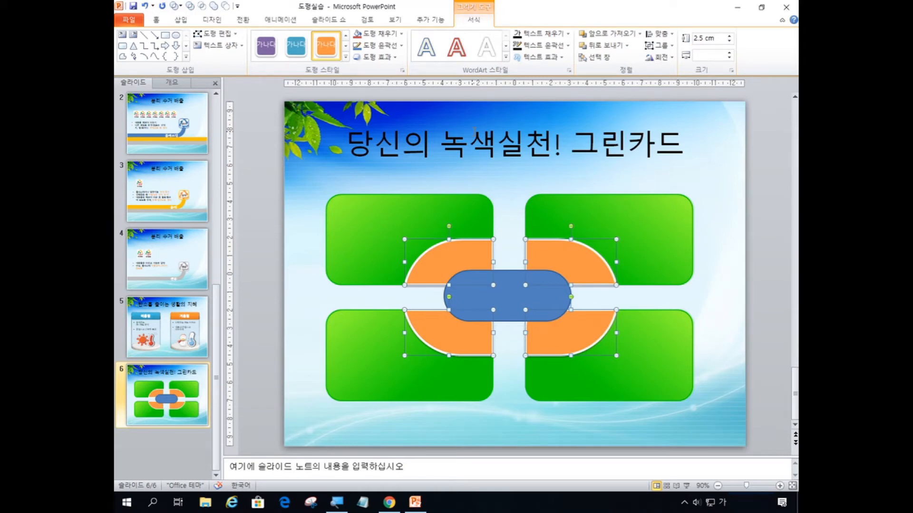
left_click(720, 245)
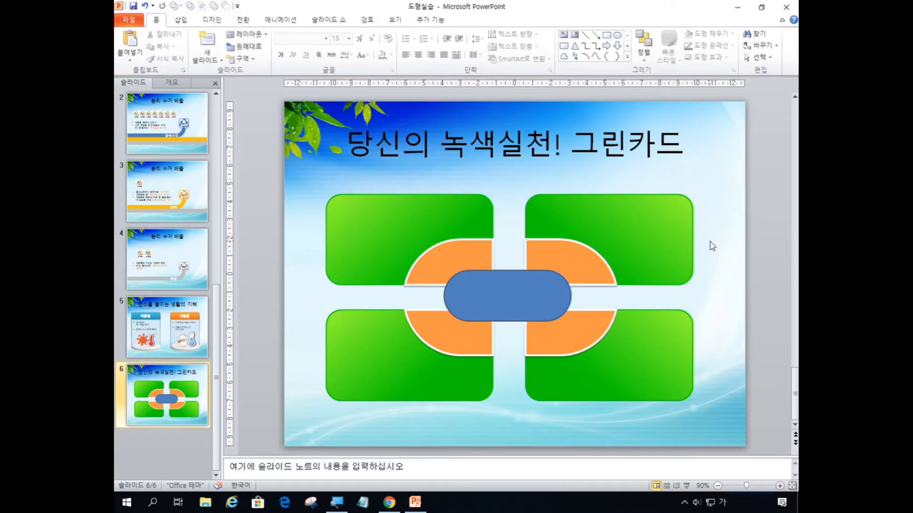
left_click(712, 246)
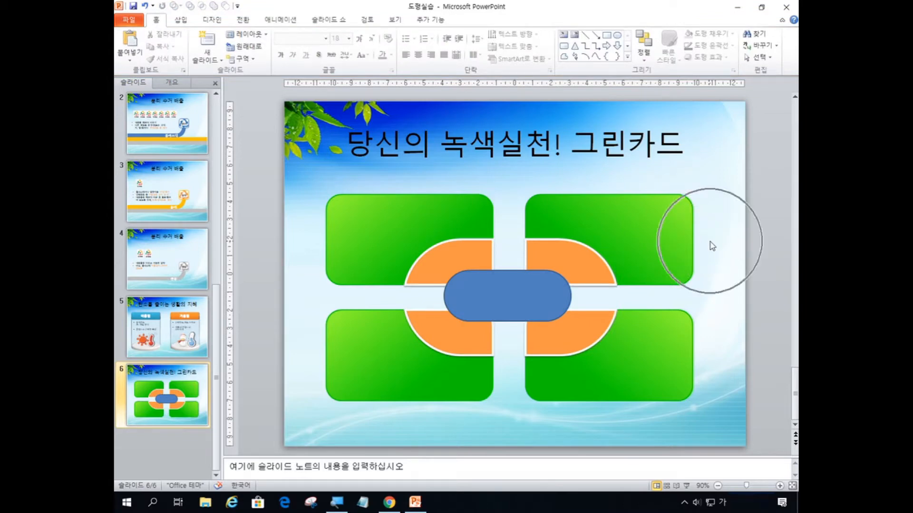
left_click(711, 246)
left_click(712, 246)
- Apply the preset shape style with a white fill and olive-green outline to the central blue rounded rectangle
left_click(506, 304)
left_click(506, 304)
left_click(507, 304)
left_click(506, 304)
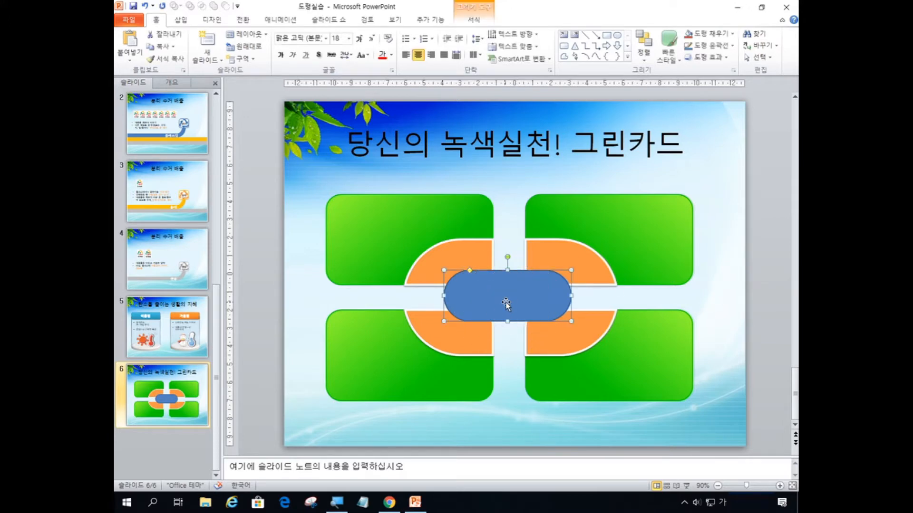
left_click(474, 20)
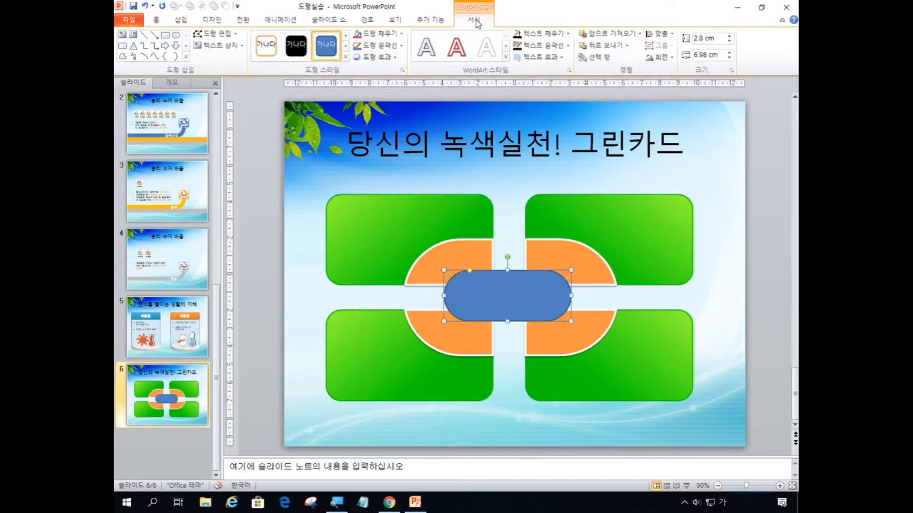
left_click(477, 21)
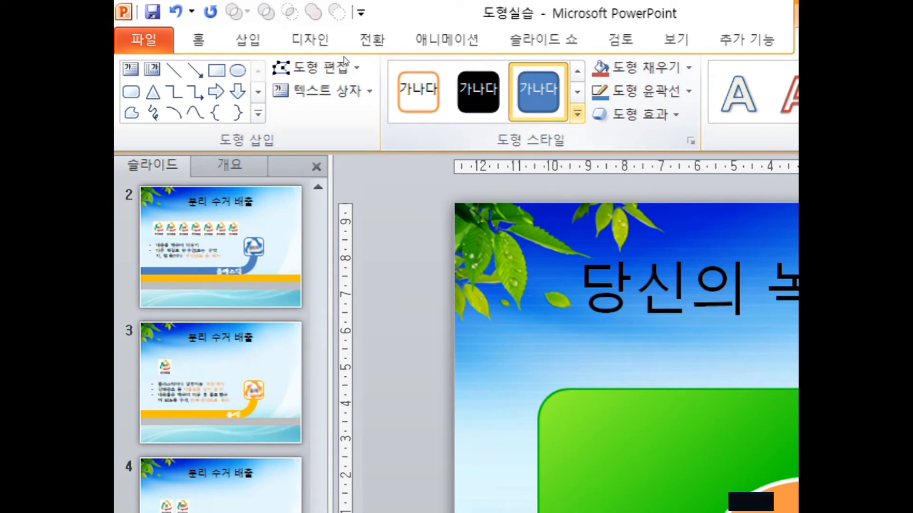
left_click(577, 114)
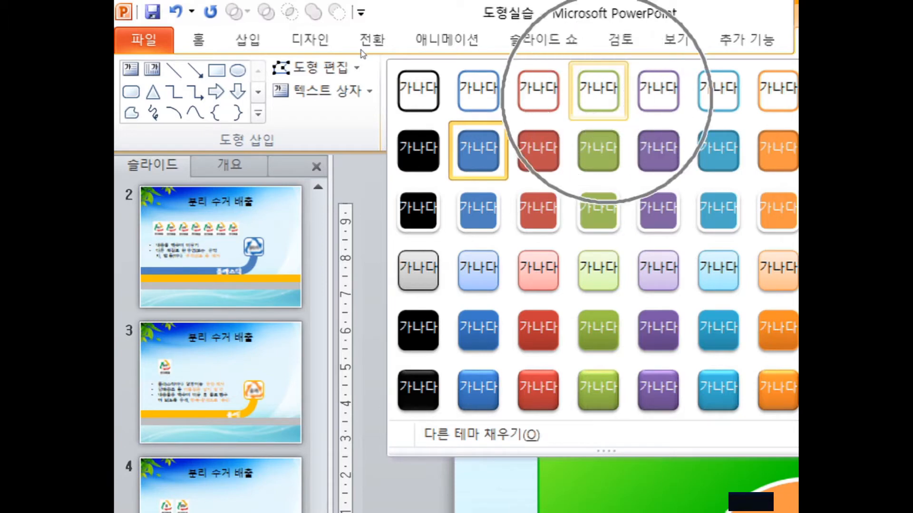
left_click(598, 91)
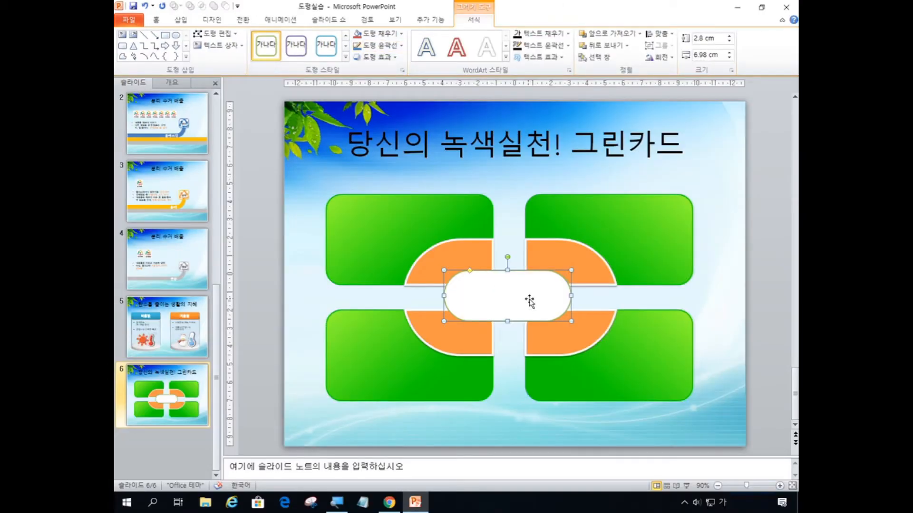
- Add an olive-green glow effect to the central white rounded rectangle and deselect it
key("ctrl")
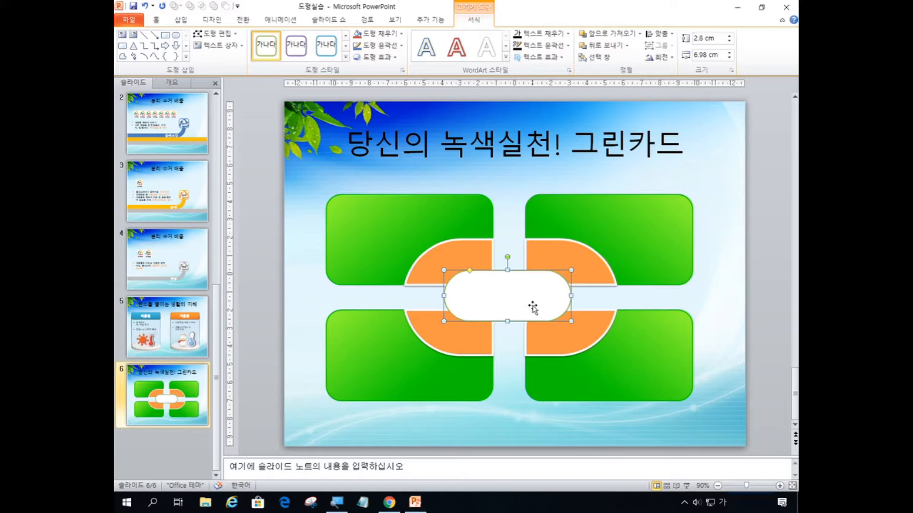
key("ctrl")
key("ctrl")
key("ctrl")
key("ctrl")
key("ctrl")
key("ctrl")
key("ctrl")
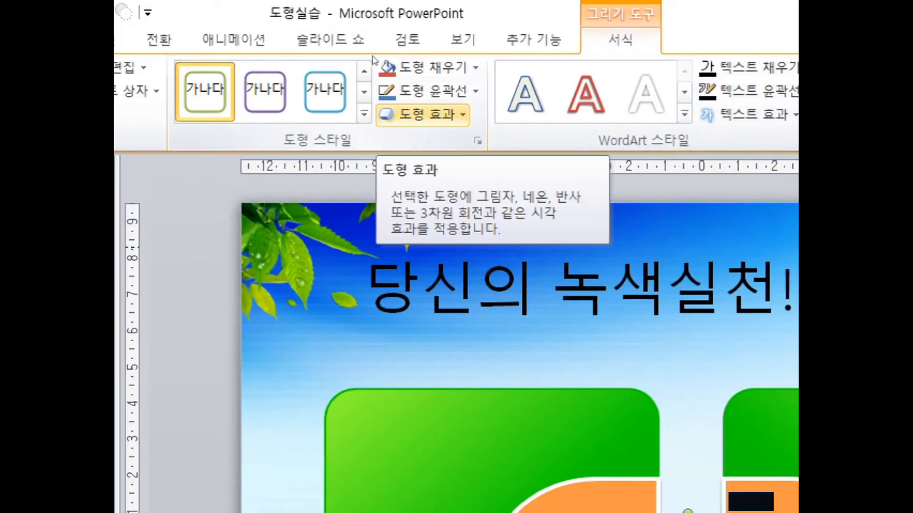
key("ctrl")
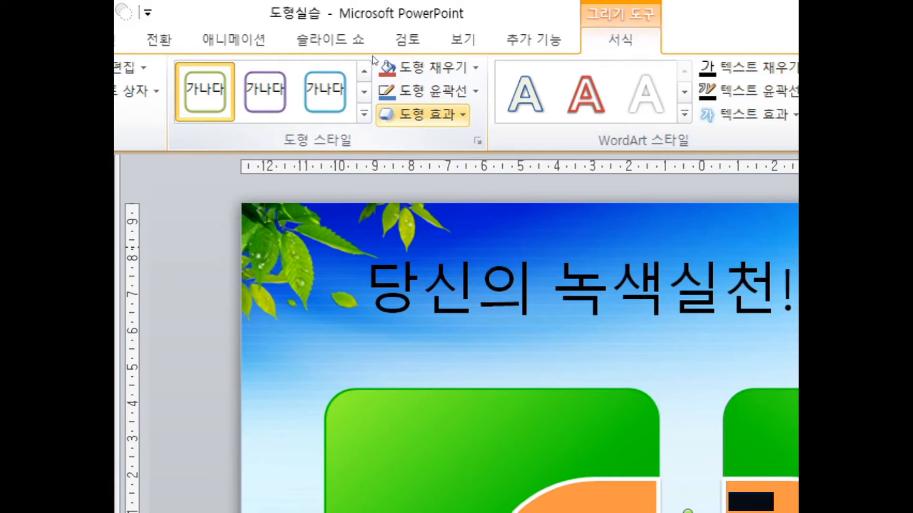
key("ctrl")
left_click(422, 114)
mouse_move(447, 298)
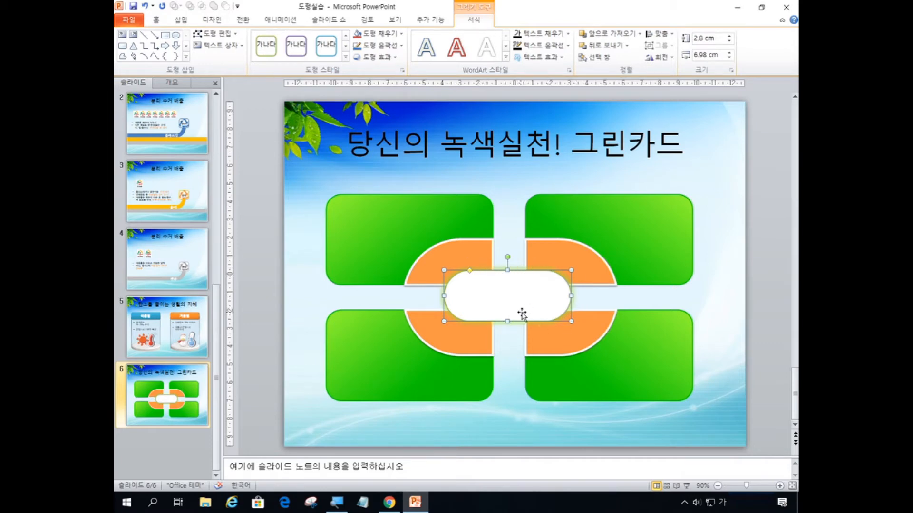
left_click(740, 316)
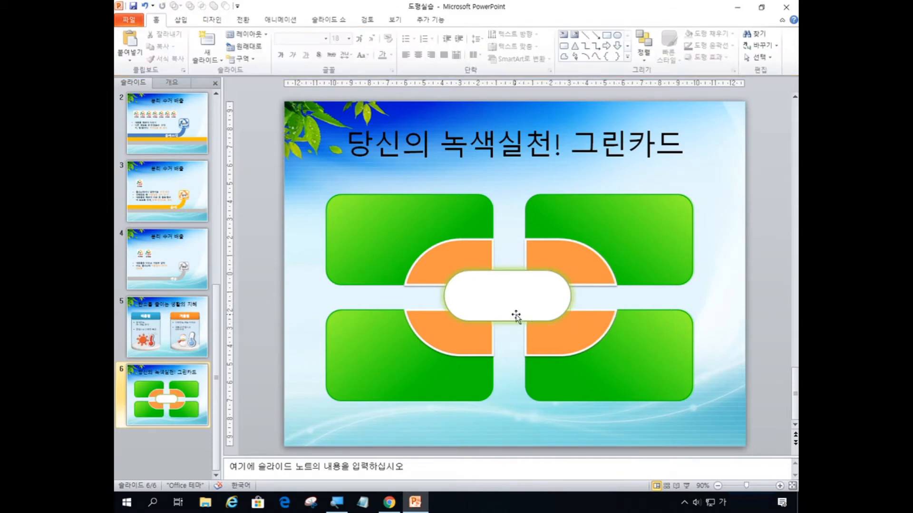
key("ctrl")
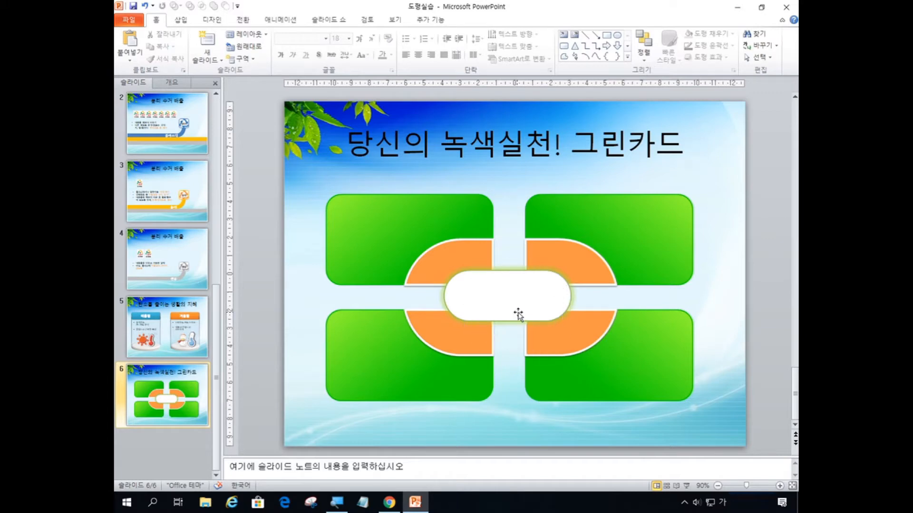
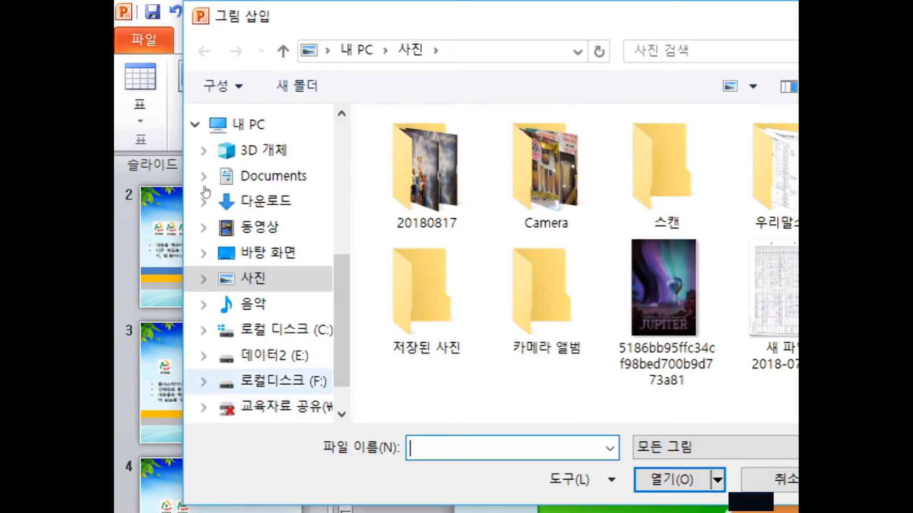
- Insert the 크린카드_로고 picture from the 예제 subfolder of 10월 파워포인트\3장 on drive F: into the slide
left_click(284, 381)
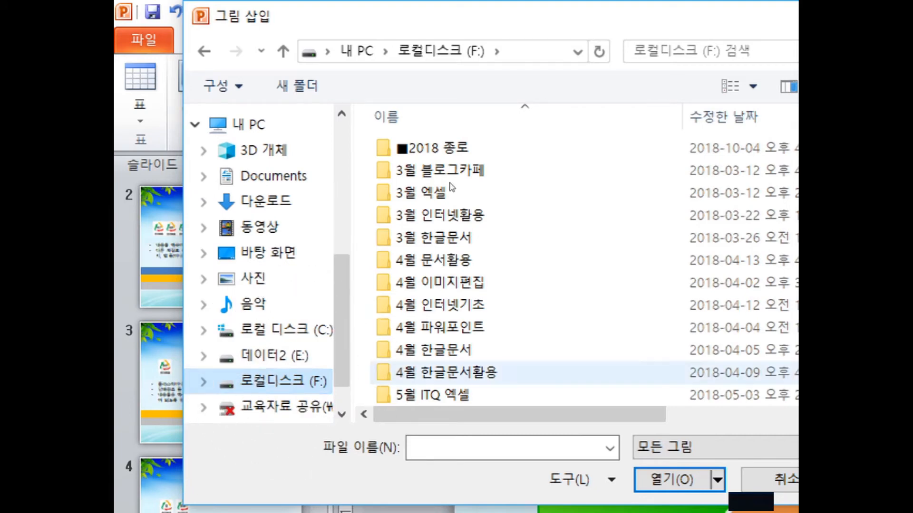
scroll(427, 235, "down", 6)
scroll(527, 257, "down", 3)
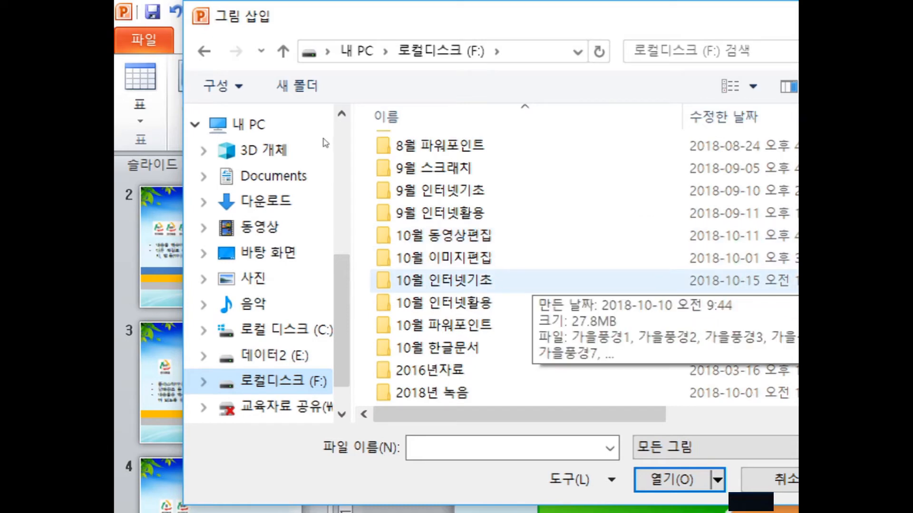
scroll(527, 257, "down", 1)
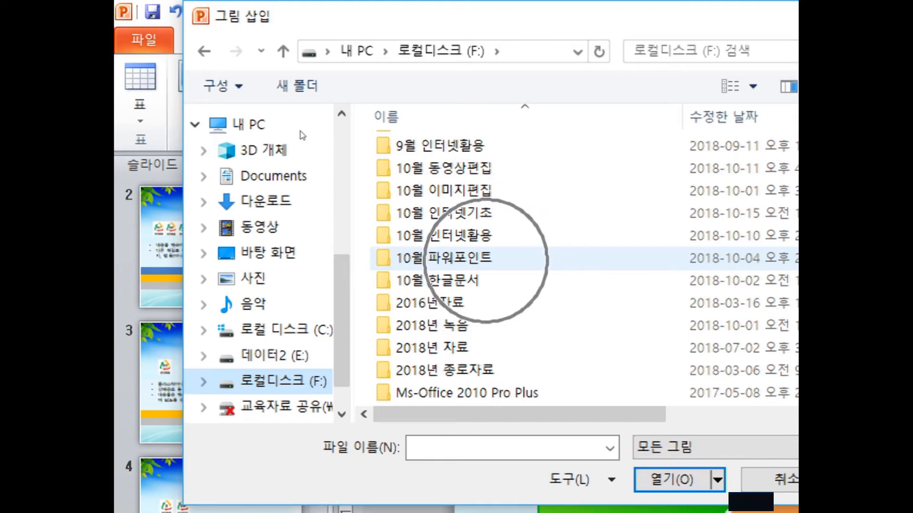
double_click(485, 259)
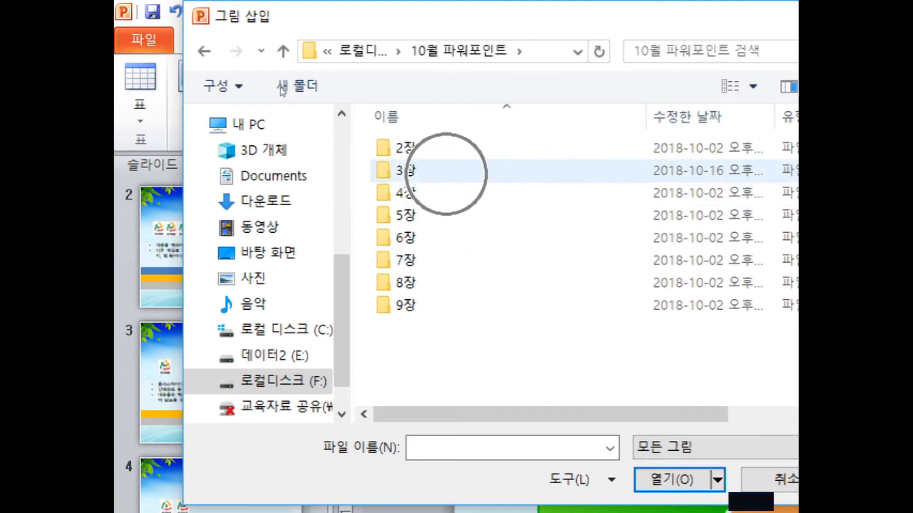
double_click(446, 171)
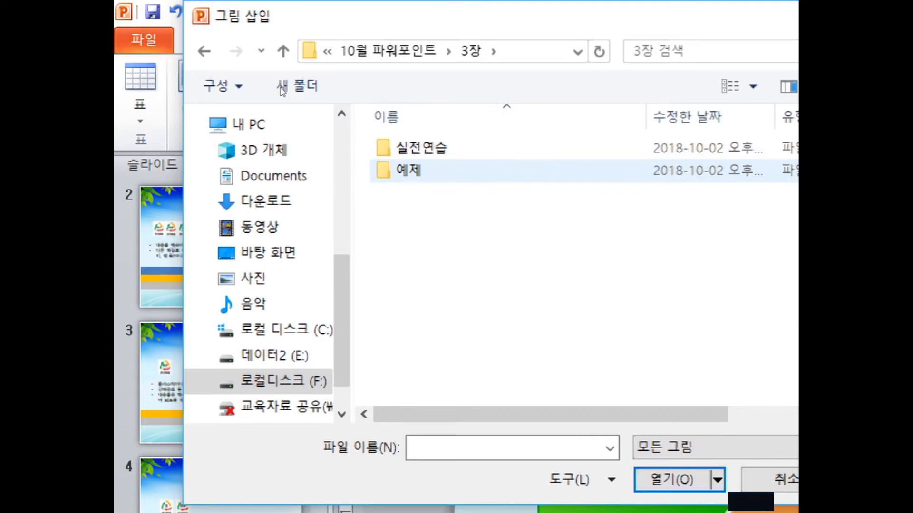
double_click(390, 171)
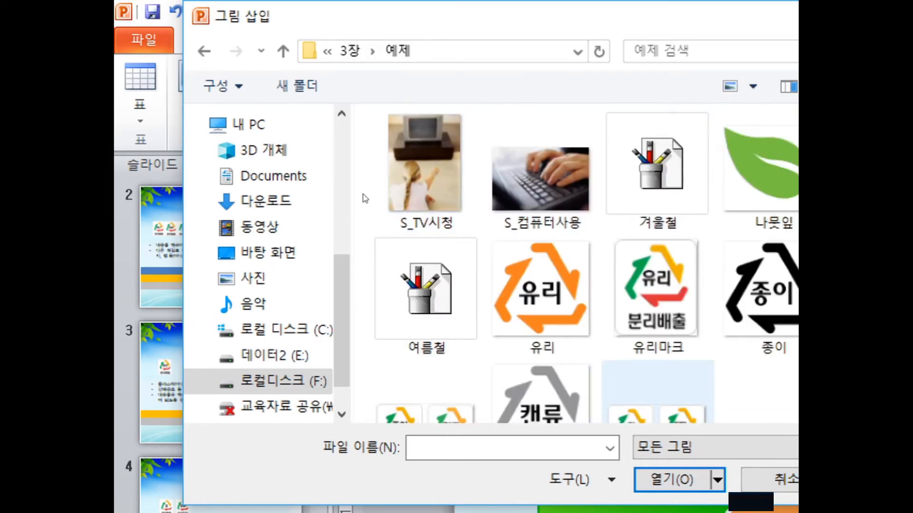
scroll(365, 199, "down", 4)
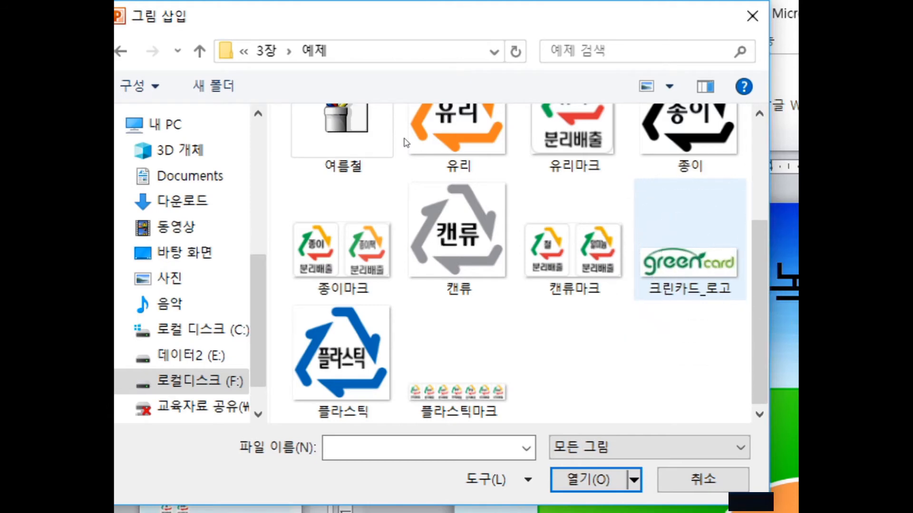
left_click(689, 273)
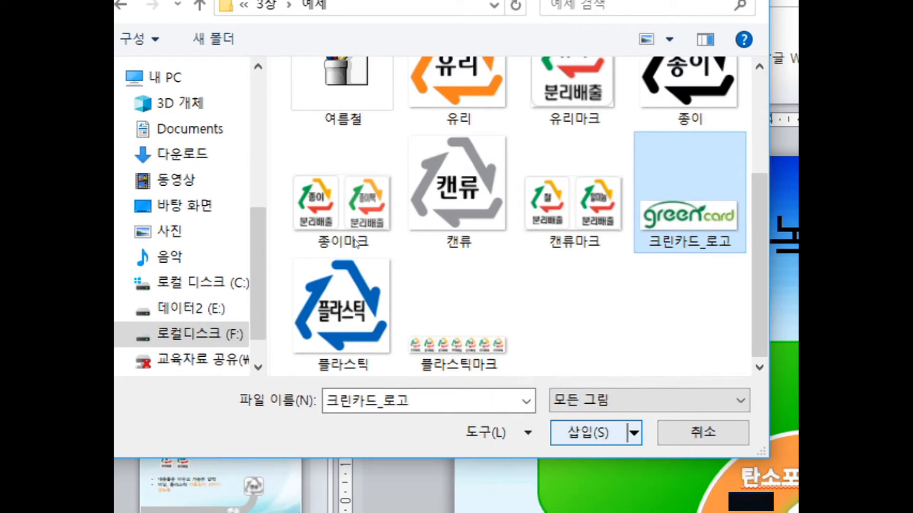
key("Return")
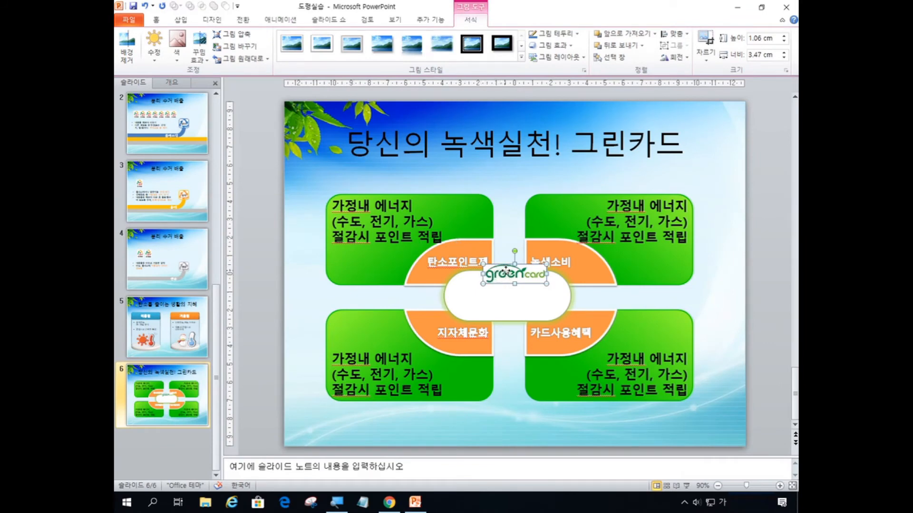
- Centre the green card logo inside the middle white rounded rectangle, enlarge it to about 5.71 × 1.74 cm, and deselect it
left_click_drag(509, 271, 503, 296)
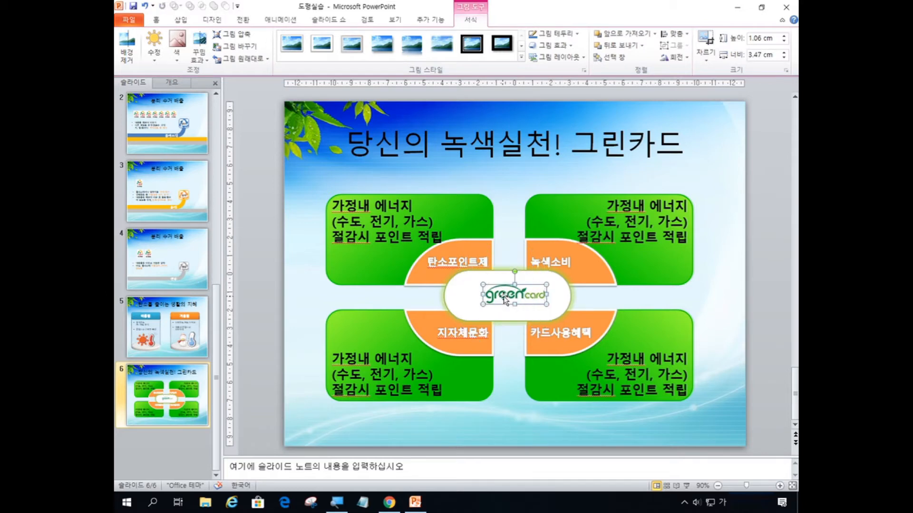
left_click_drag(547, 304, 560, 311)
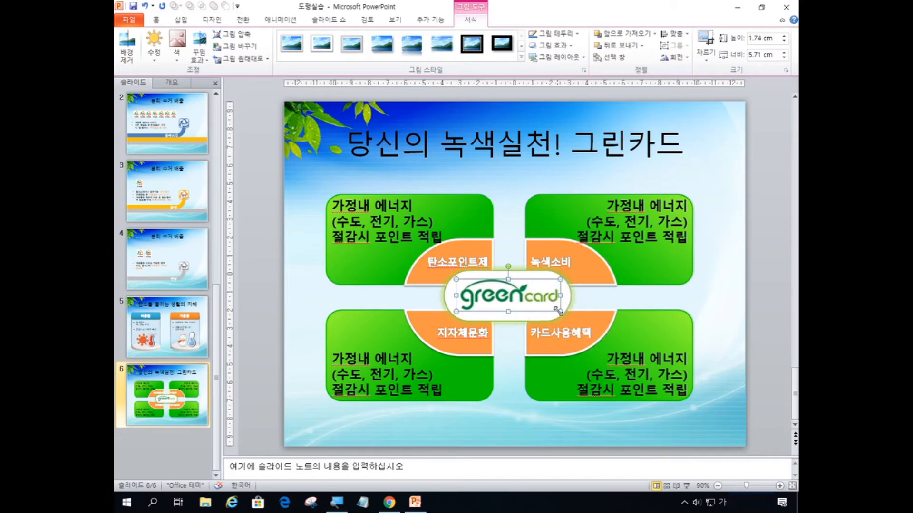
key("Left")
key("Up")
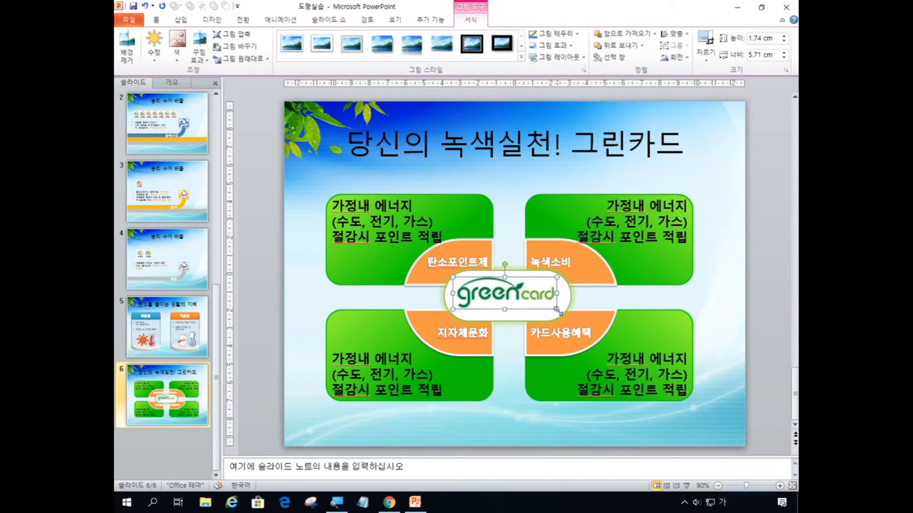
key("Down")
key("Down")
key("Down")
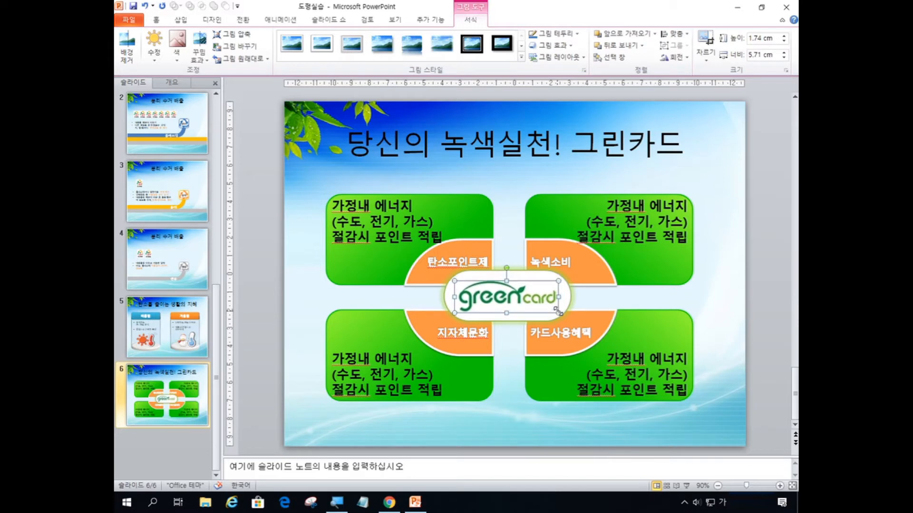
left_click(747, 367)
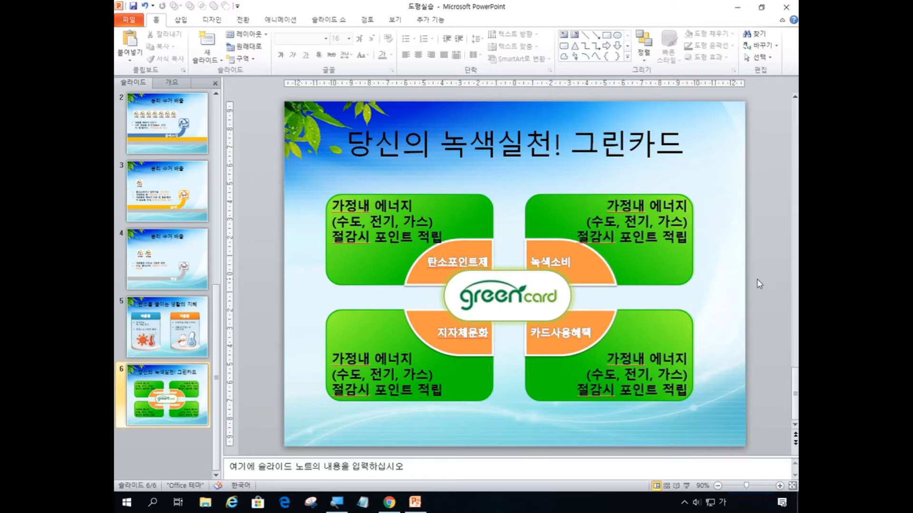
- Open the 녹색생활 · 愛너지 절약습관 presentation from within the 10월 파워포인트 folder
left_click(128, 22)
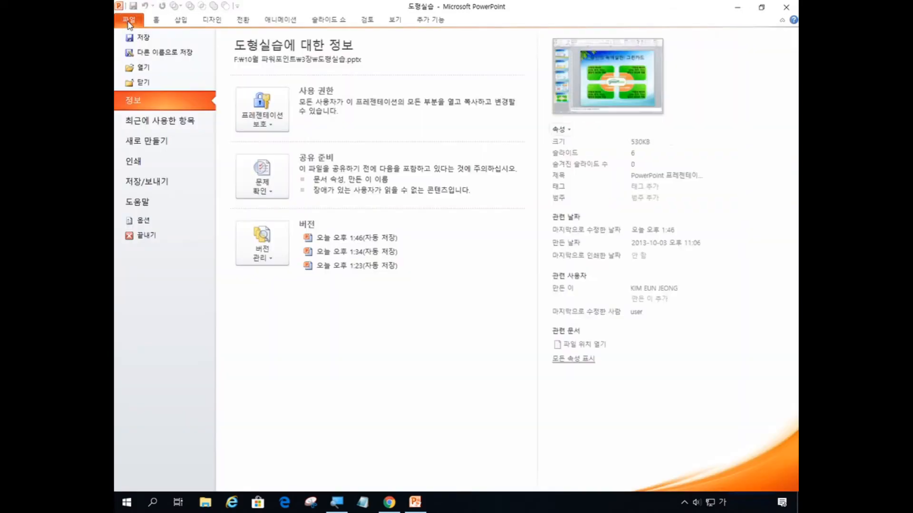
left_click(142, 69)
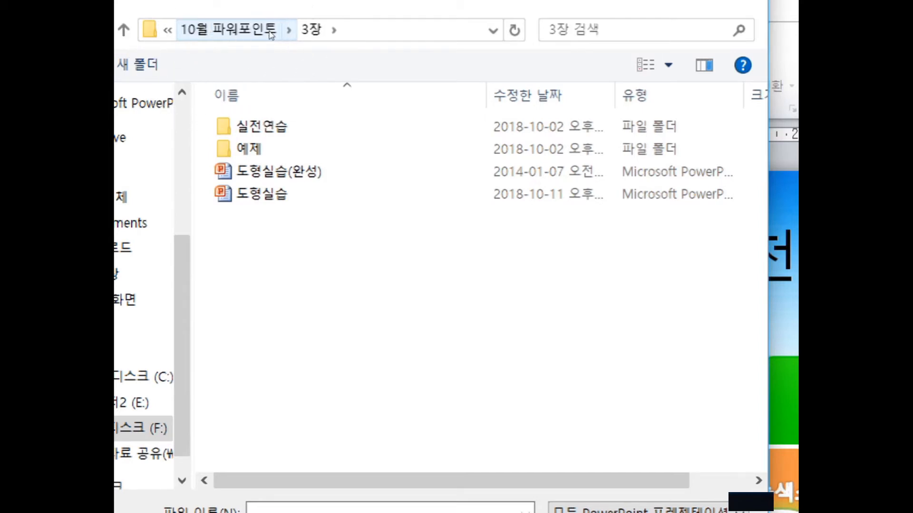
left_click(271, 30)
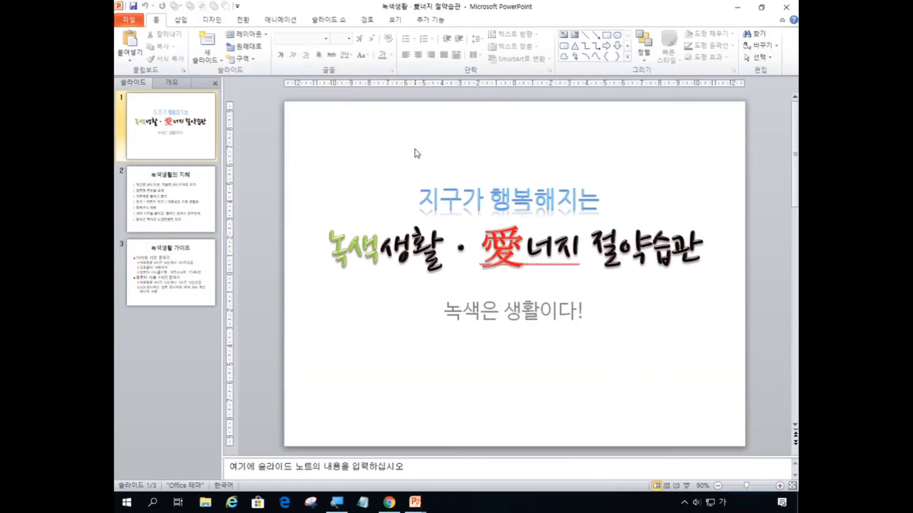
- Copy slide 3, 녹색생활 가이드, and close the 녹색생활 · 愛너지 절약습관 presentation
left_click(173, 281)
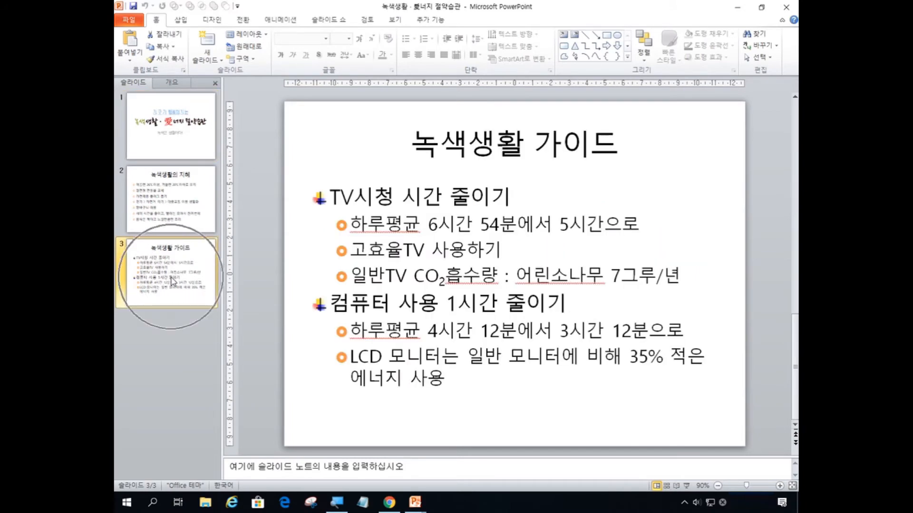
key("ctrl")
key("ctrl")
key("ctrl")
key("ctrl")
key("ctrl")
key("ctrl")
key("ctrl")
key("ctrl")
key("ctrl")
key("ctrl")
key("ctrl")
key("ctrl")
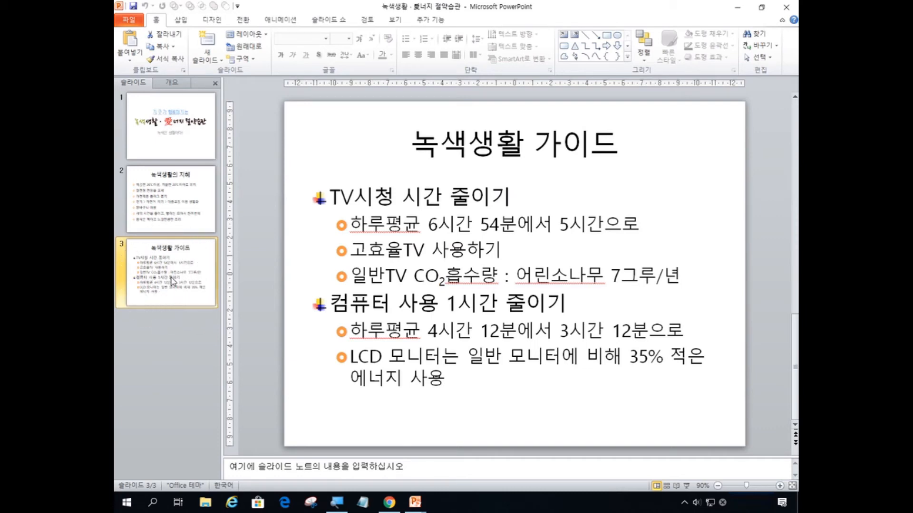
key("ctrl")
key("ctrl")
key("ctrl")
key("ctrl")
key("ctrl")
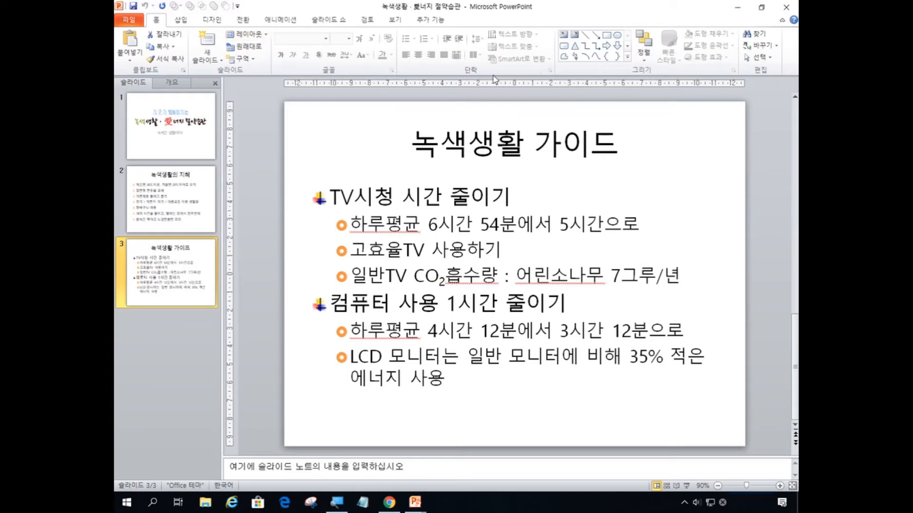
left_click(786, 8)
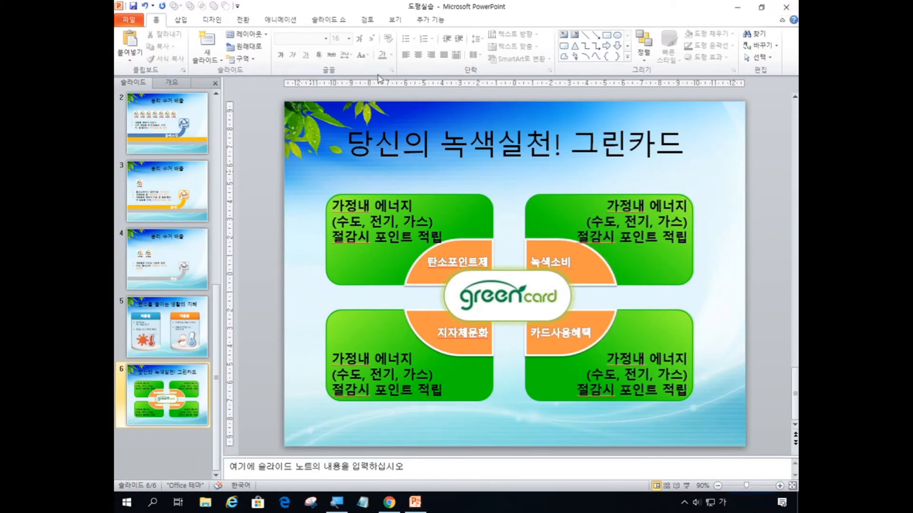
- Paste the copied 녹색생활 가이드 slide after slide 6 of the 도형실습 presentation
left_click(170, 452)
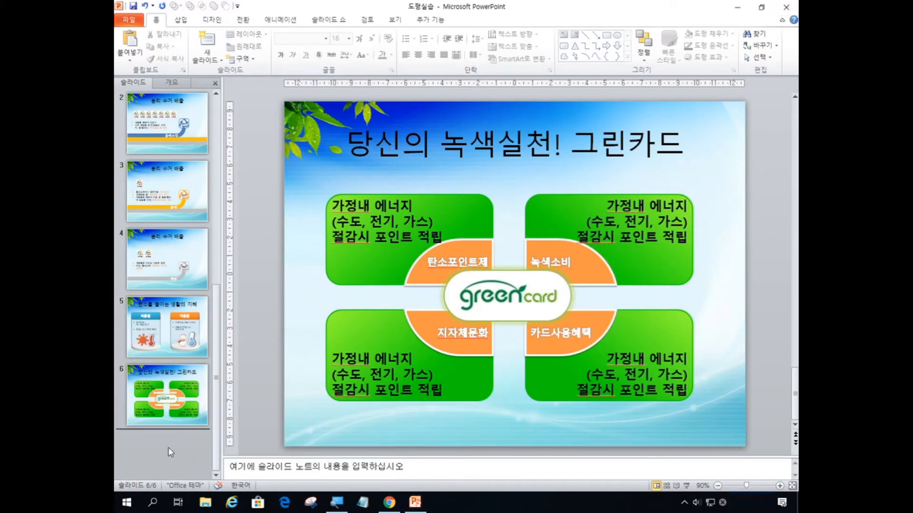
key("ctrl")
key("ctrl")
key("ctrl")
key("ctrl")
key("ctrl")
key("ctrl")
key("ctrl+v")
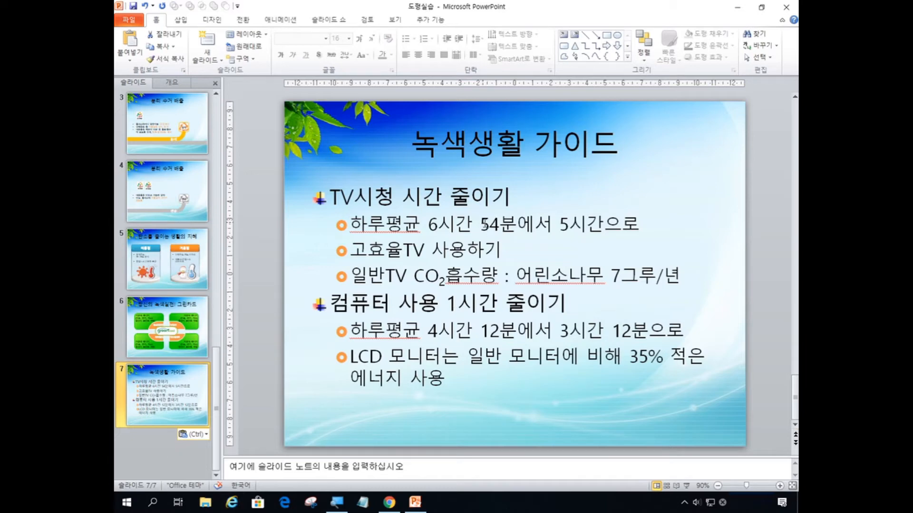
- Convert the bulleted body text on slide 7 to SmartArt, using the list layout with full-width heading bars above the bullets
left_click(490, 223)
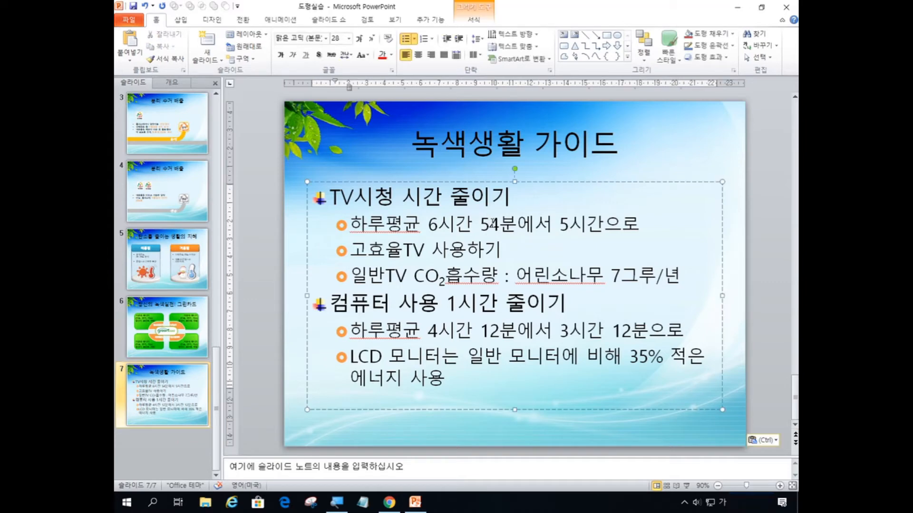
key("ctrl")
key("ctrl")
key("ctrl")
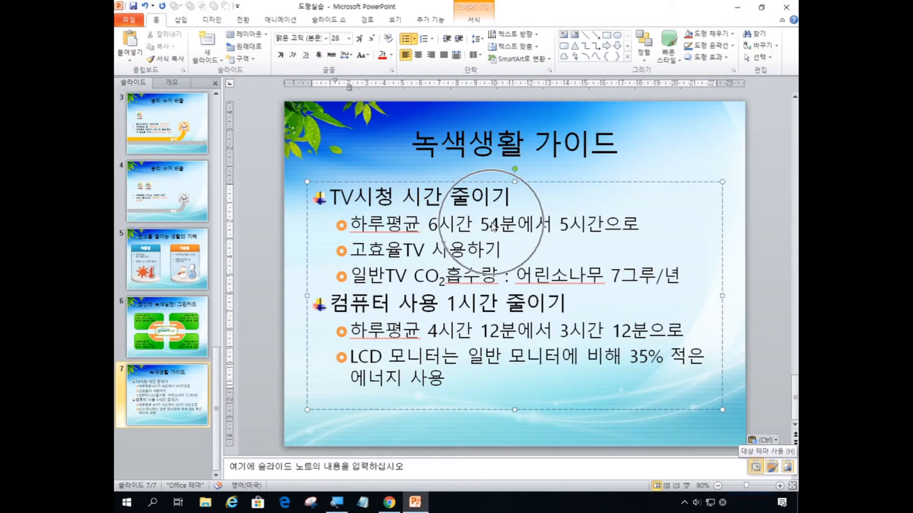
key("ctrl")
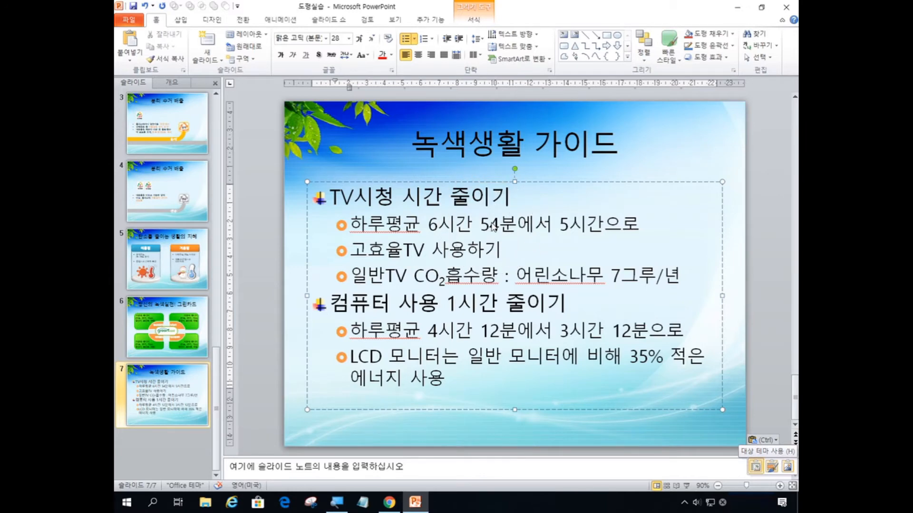
key("ctrl")
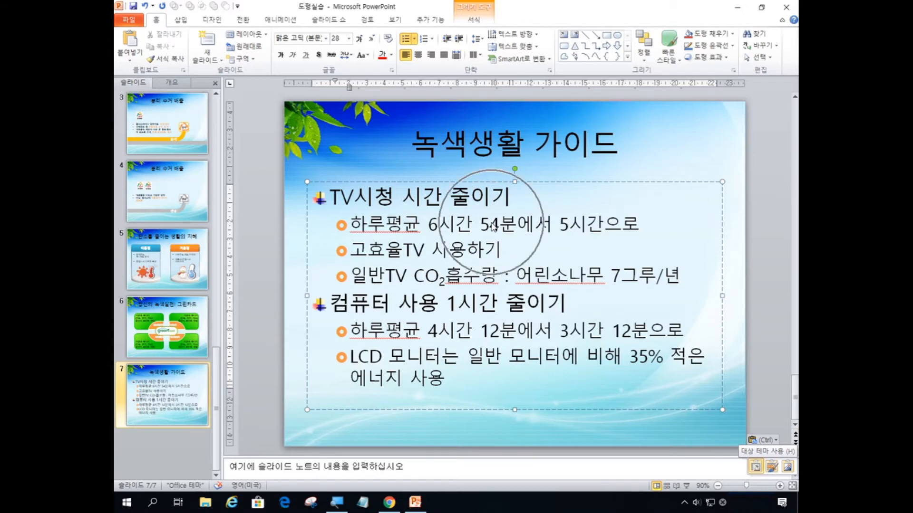
right_click(490, 228)
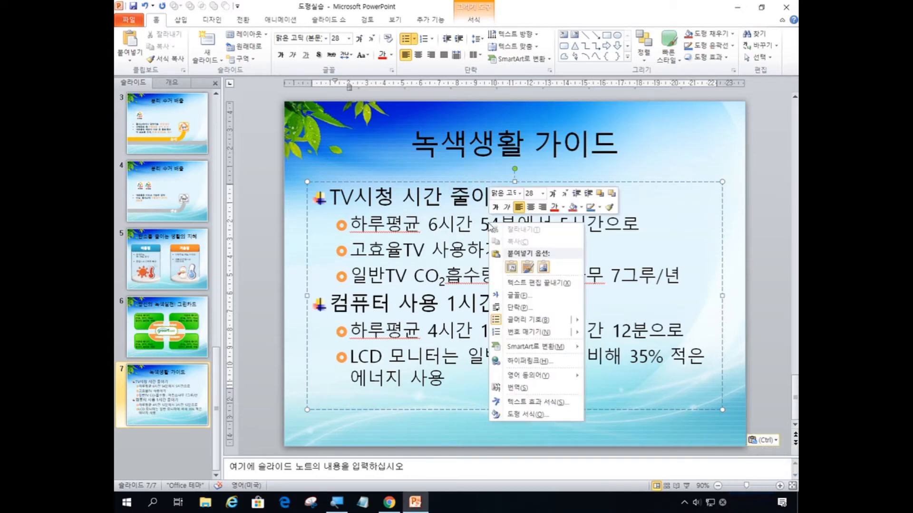
mouse_move(562, 351)
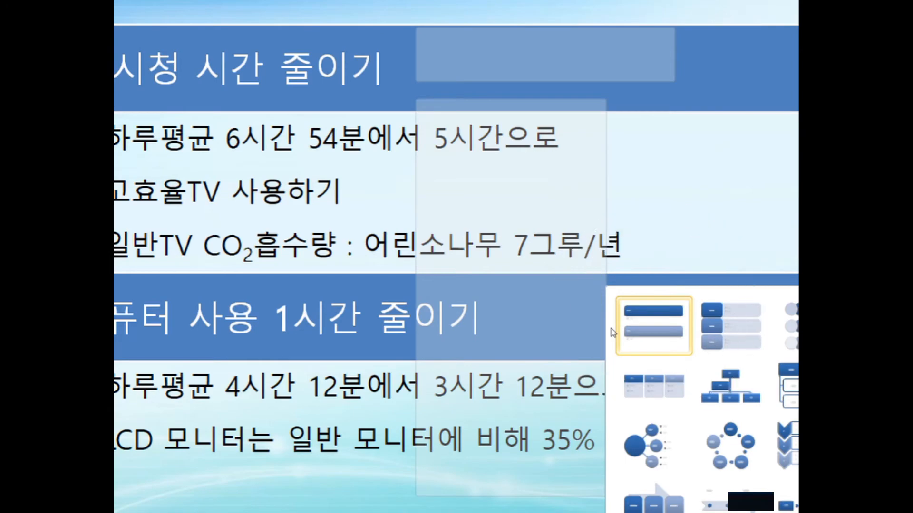
left_click(612, 332)
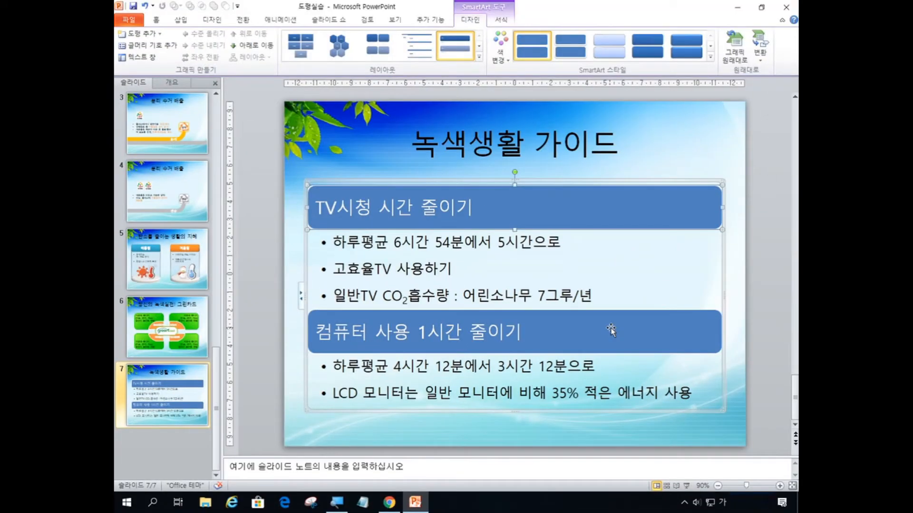
- Change the SmartArt layout to the one with text boxes above heading bars and round picture placeholders
left_click(475, 20)
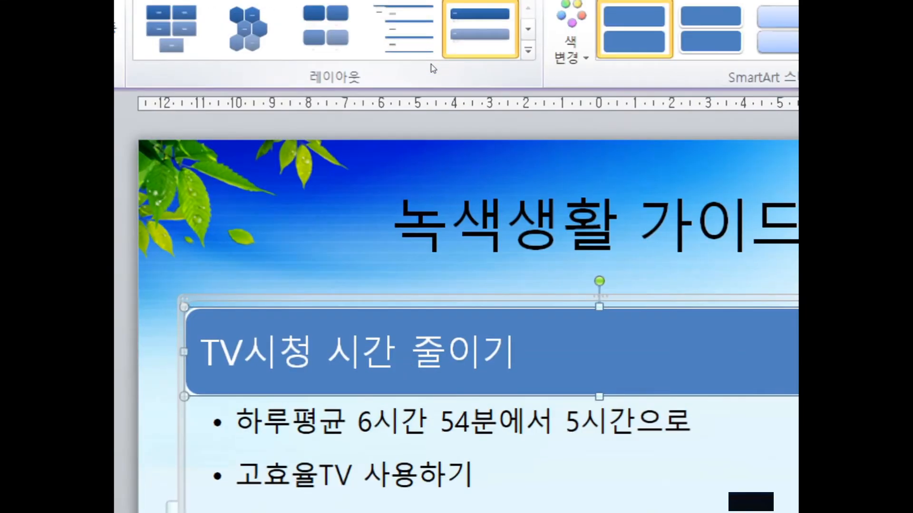
left_click(433, 69)
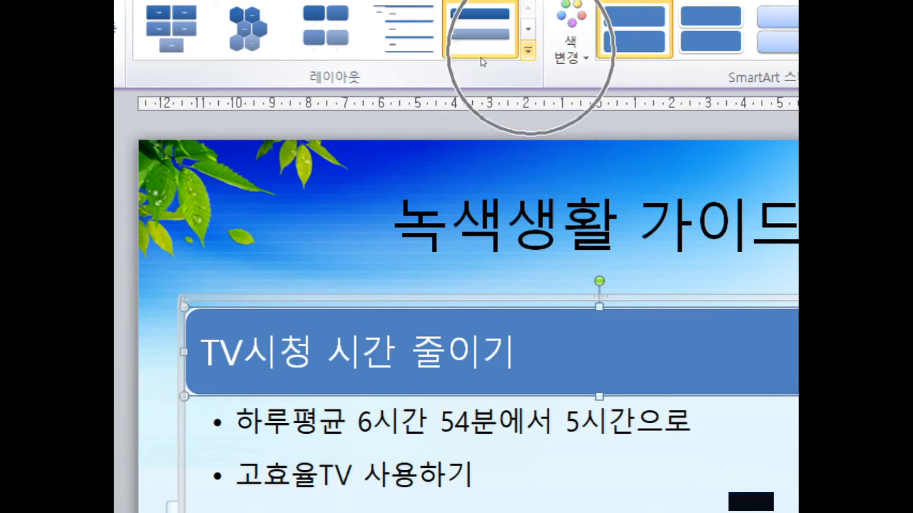
left_click(528, 51)
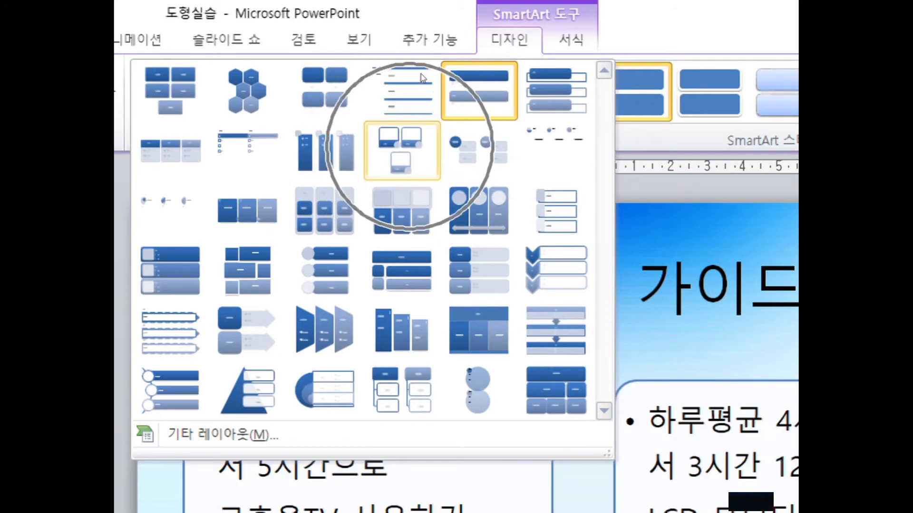
key("Escape")
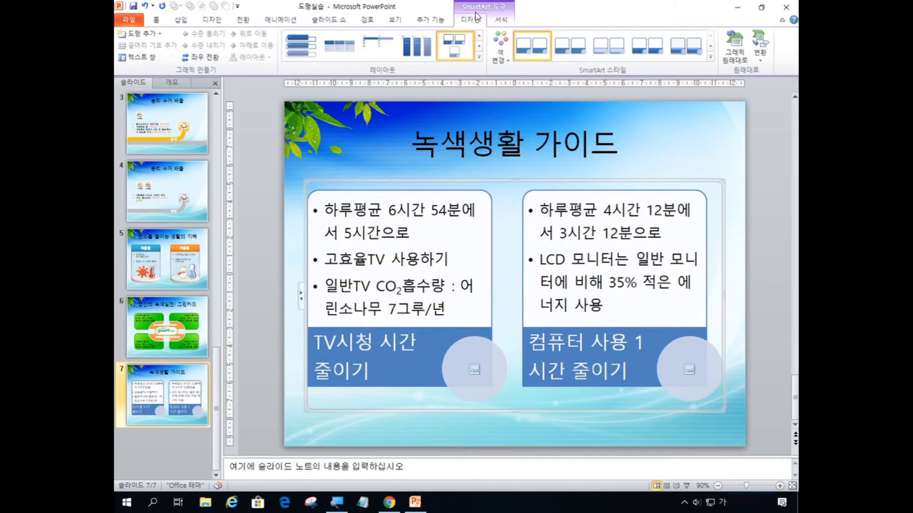
left_click(477, 21)
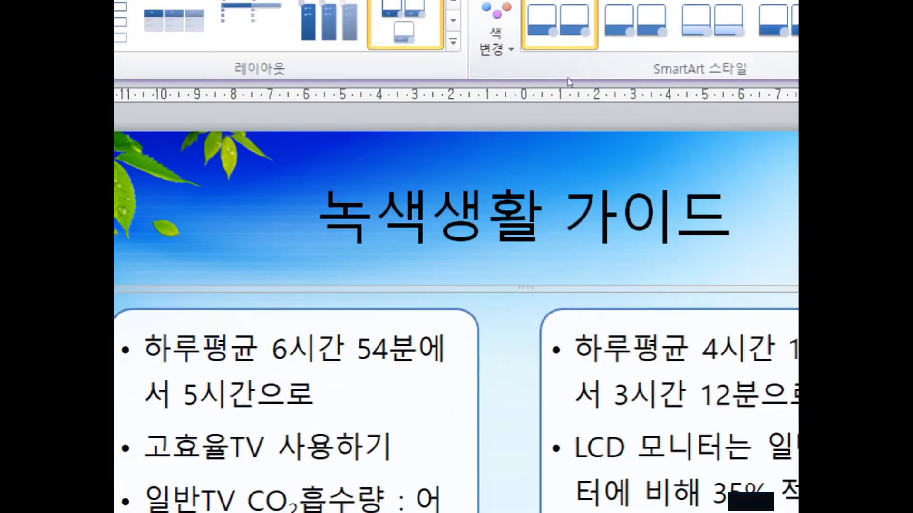
- Change the SmartArt colors on the 녹색생활 가이드 slide to the first 색상형 (colorful) option
left_click(578, 76)
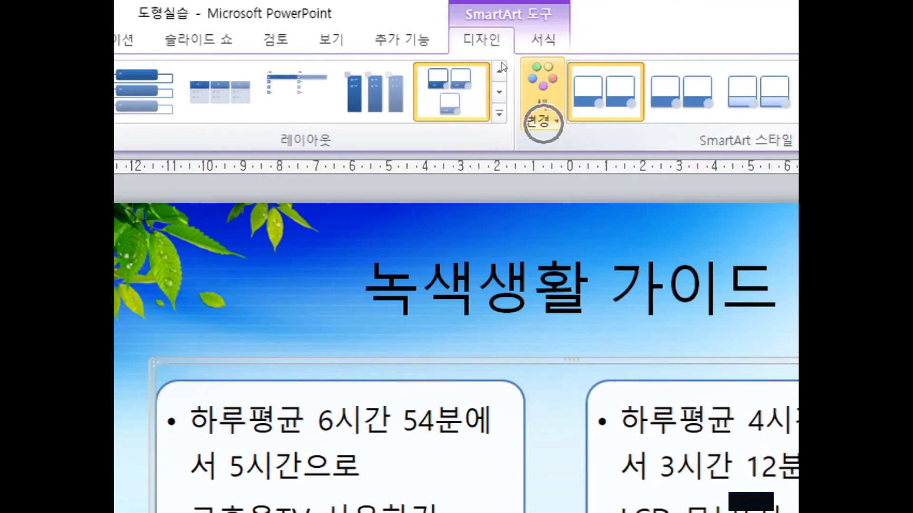
left_click(542, 102)
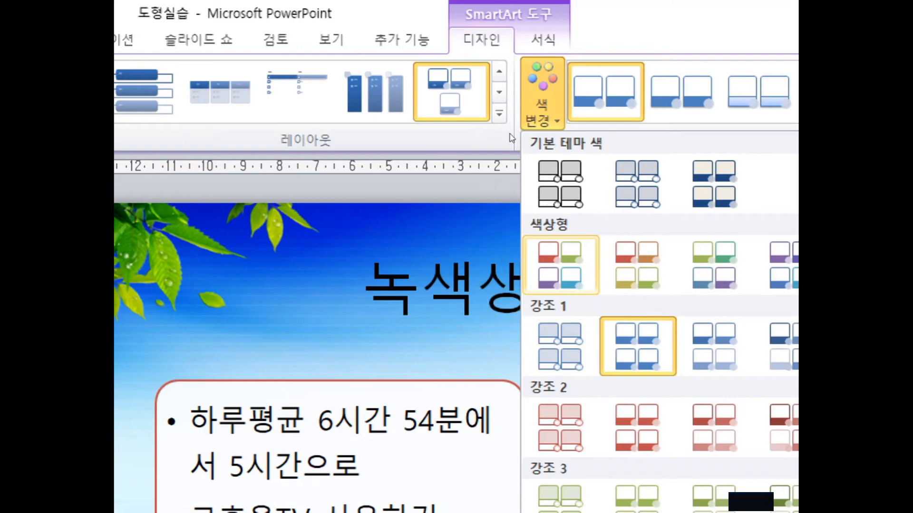
left_click(561, 265)
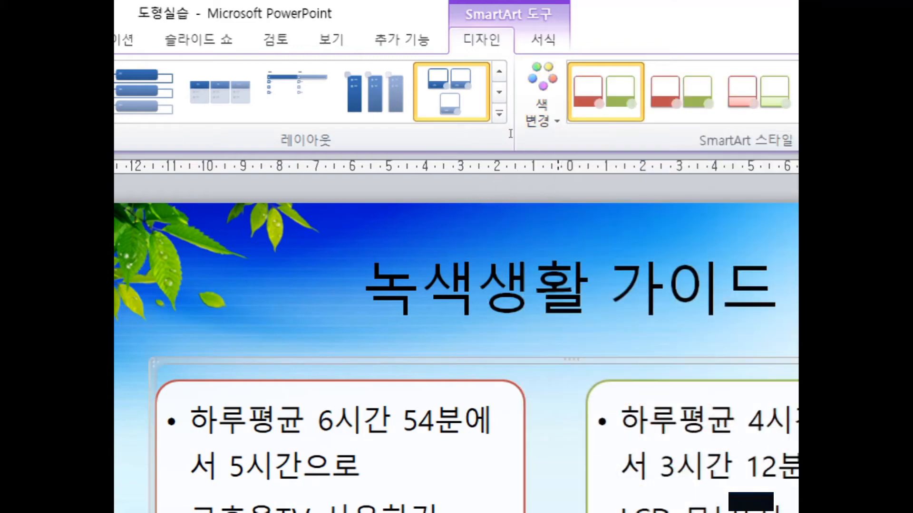
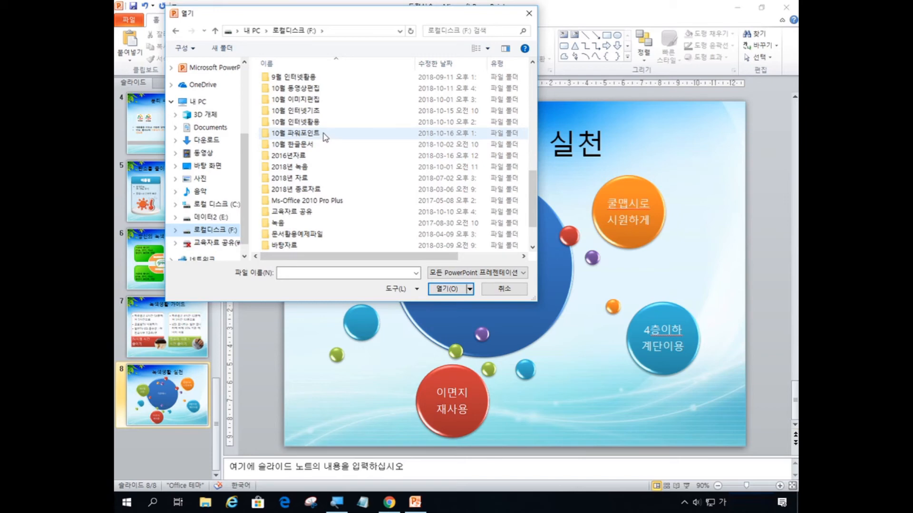
- Open the 그림실습 presentation from the 4장 folder inside 10월 파워포인트 on drive F
left_click(325, 137)
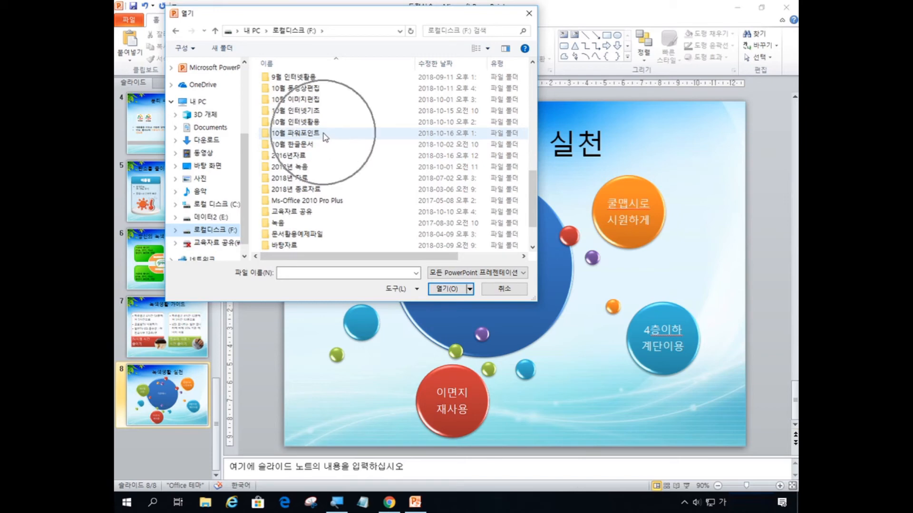
left_click(325, 137)
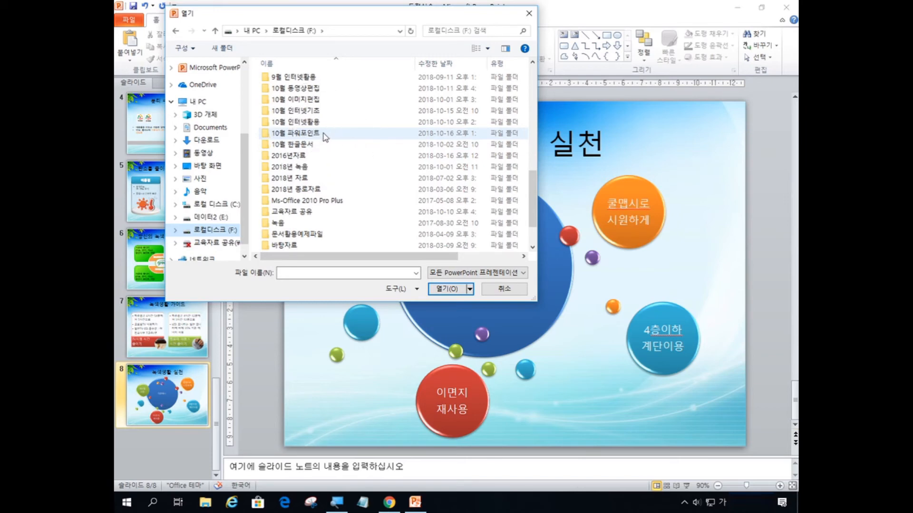
double_click(325, 138)
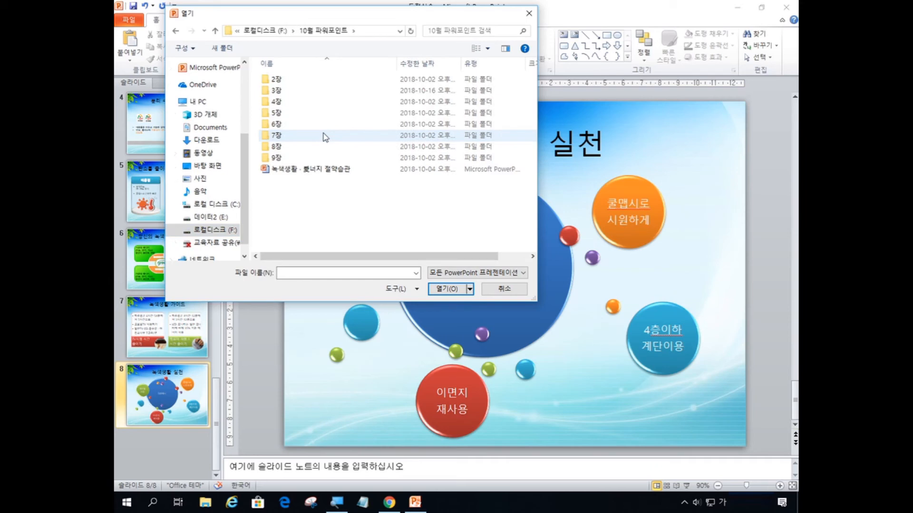
double_click(285, 102)
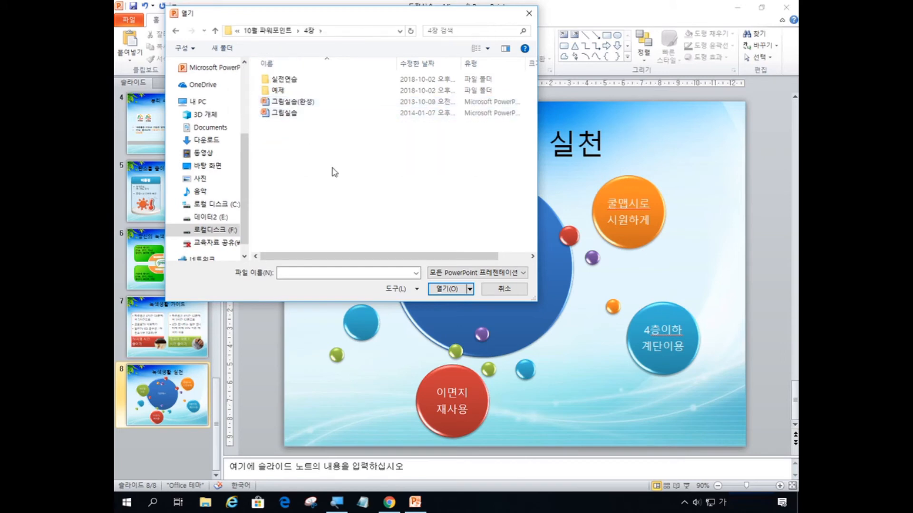
double_click(289, 114)
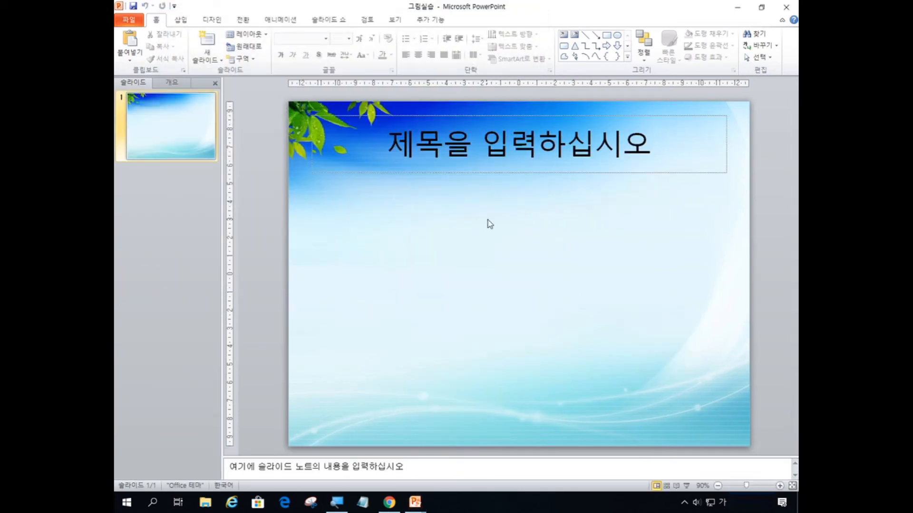
- Enter 그린터치로 심은 나무 as the title of slide 1
left_click(159, 123)
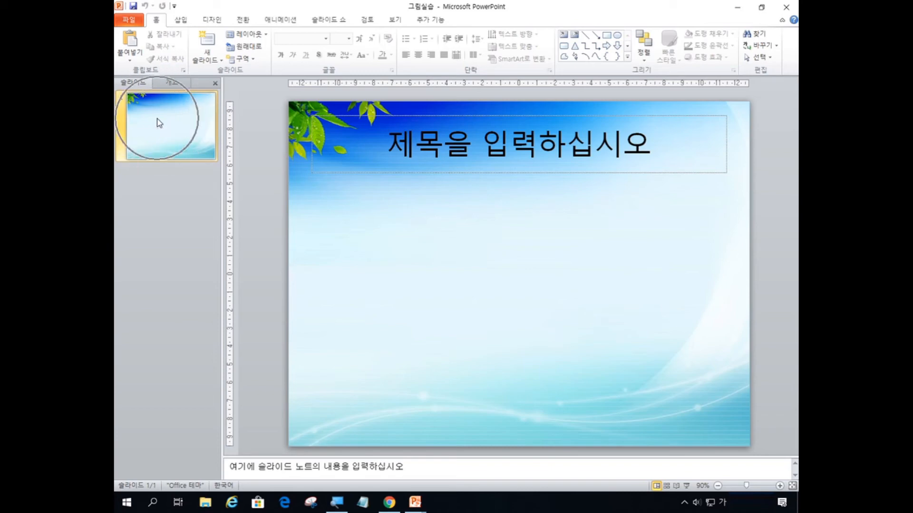
left_click(159, 122)
left_click(159, 123)
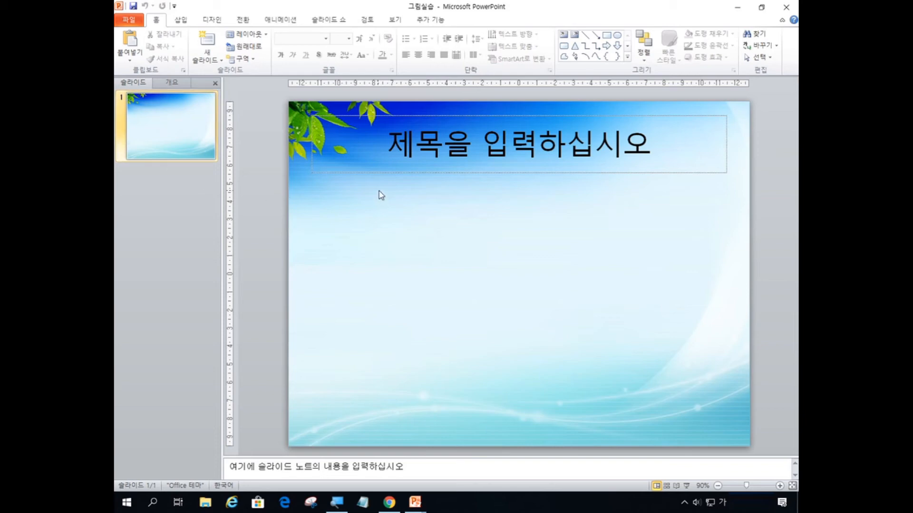
left_click(486, 142)
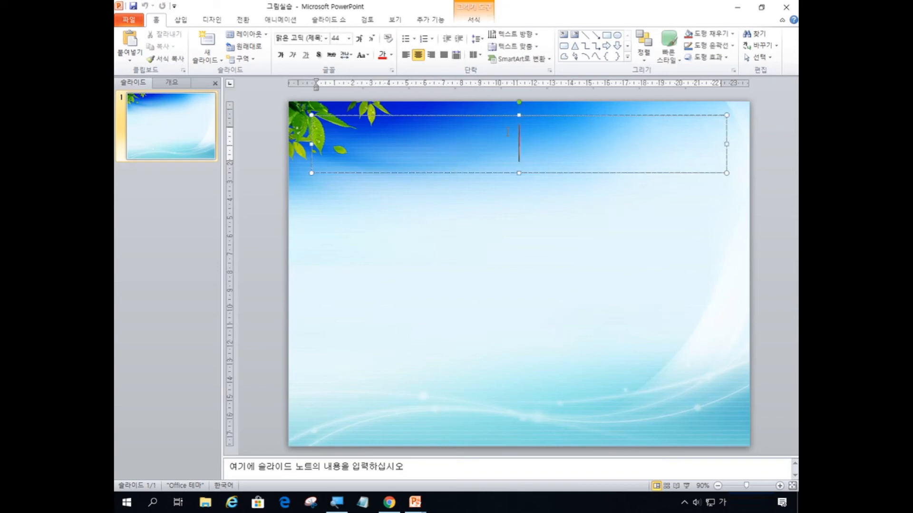
left_click(487, 142)
left_click(607, 288)
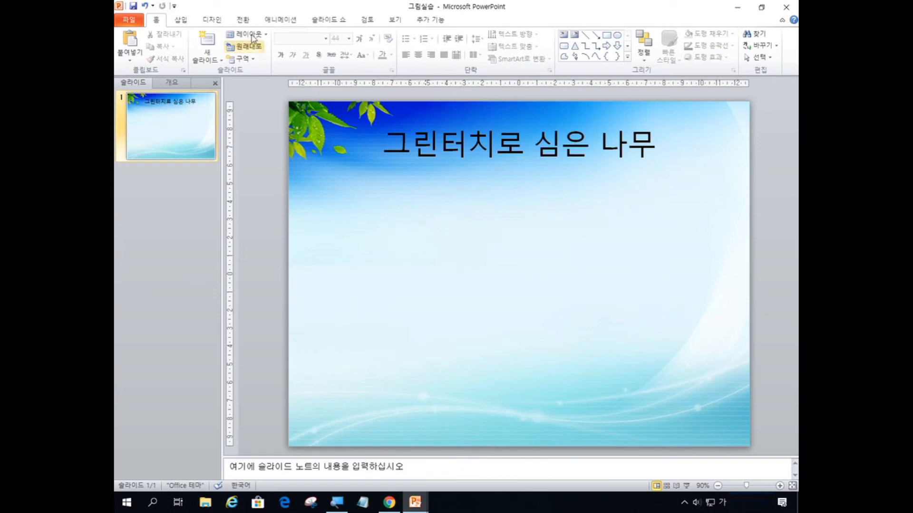
- Open the clip art search, look for 노트북 and examine the available media type filters
left_click(187, 20)
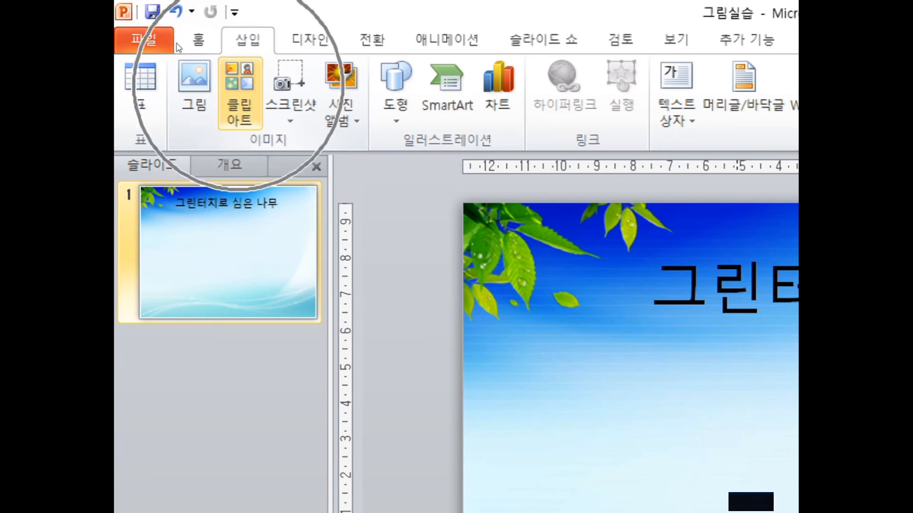
left_click(239, 93)
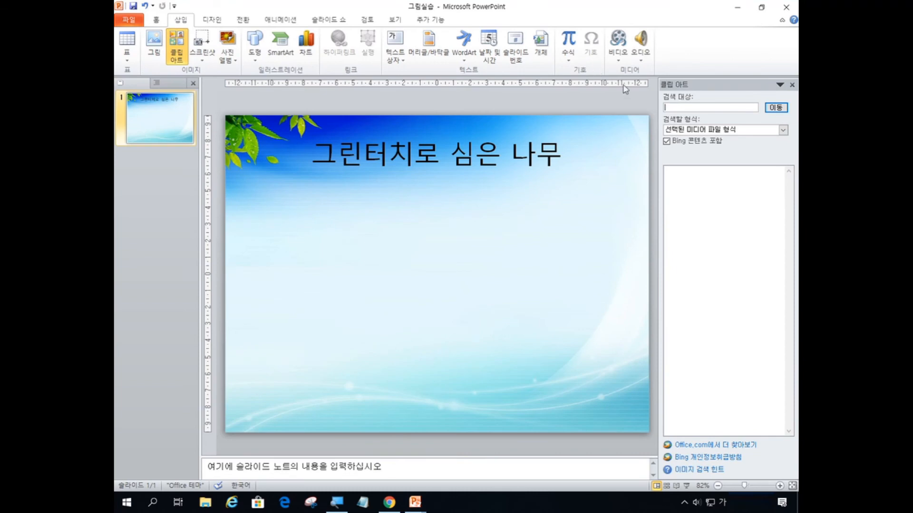
left_click(711, 107)
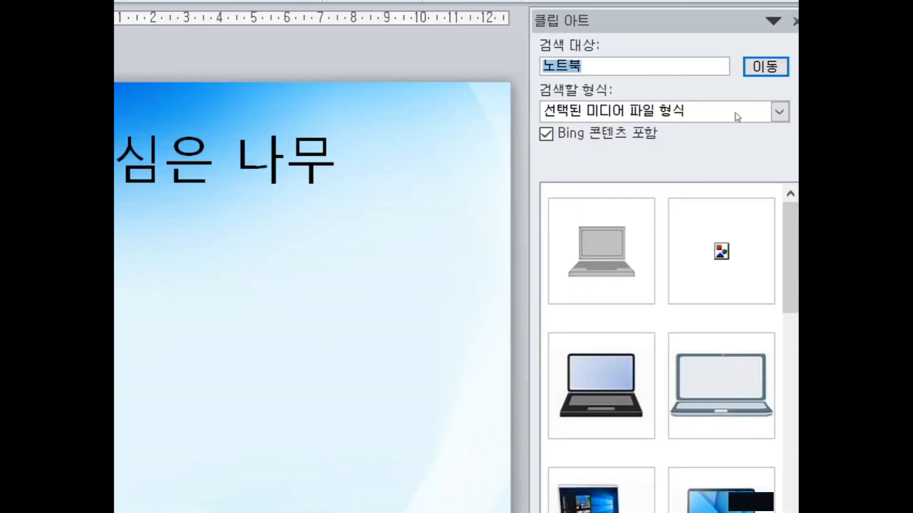
left_click(783, 128)
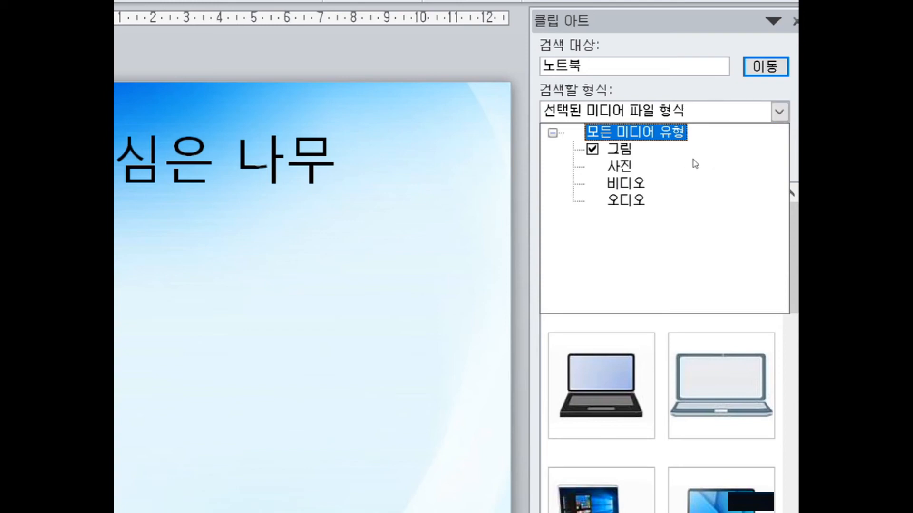
left_click(755, 118)
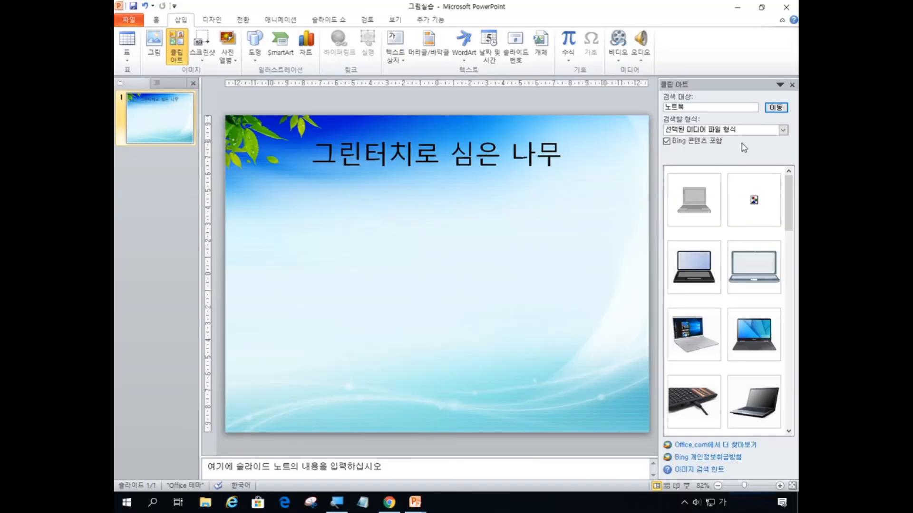
- Search the clip art for 사람, insert the man pointing at a green board, and close the clip art search
left_click(772, 110)
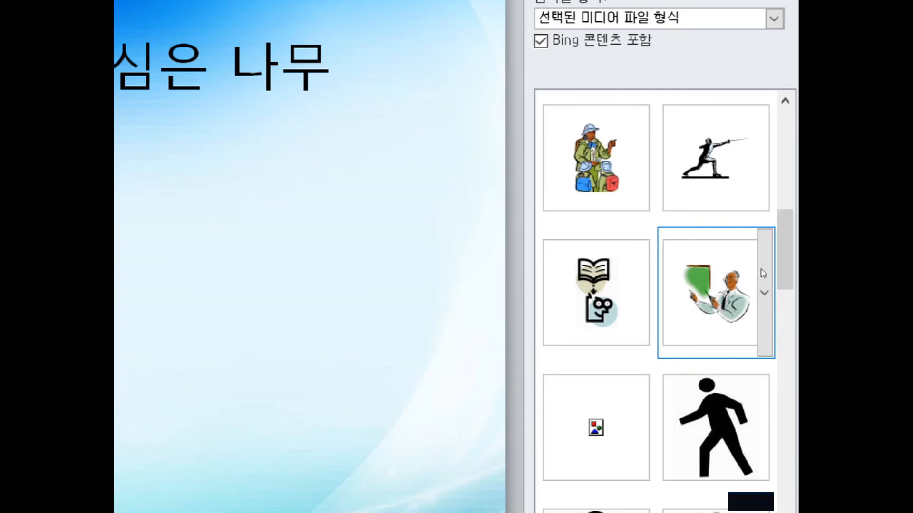
left_click(761, 269)
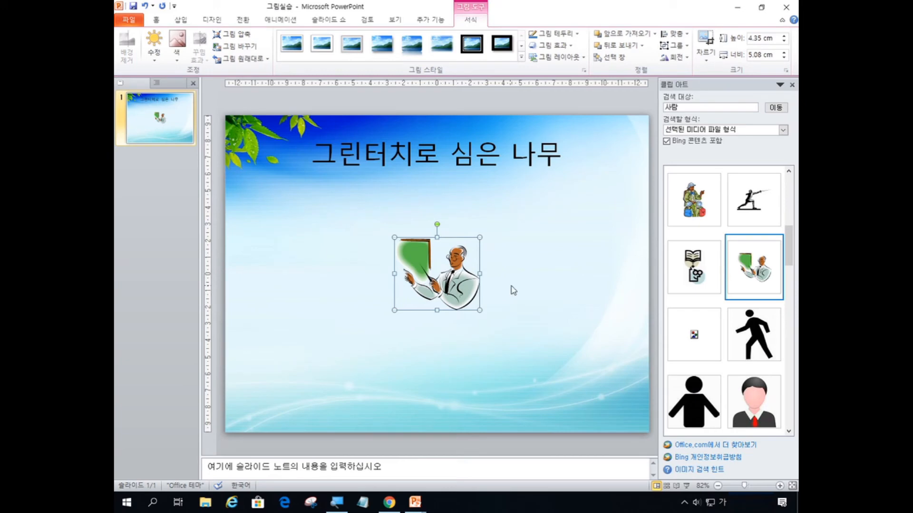
left_click(792, 85)
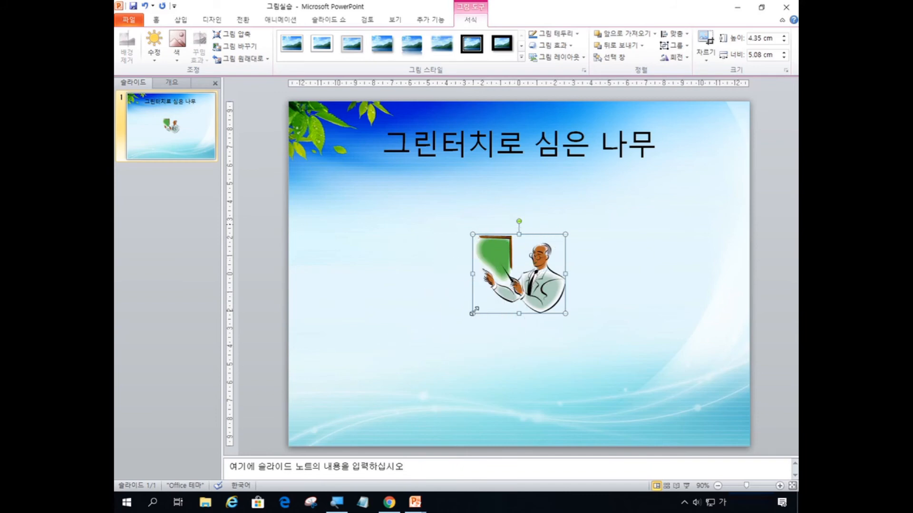
- Enlarge the clip art to about 6.58 cm high by 7.69 cm wide and move it to the slide's lower-left area
left_click_drag(474, 311, 426, 353)
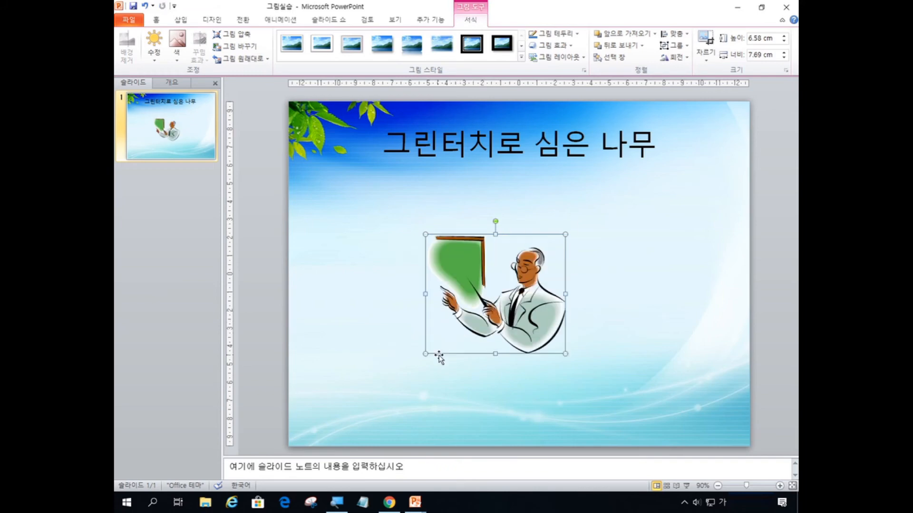
left_click_drag(492, 276, 395, 332)
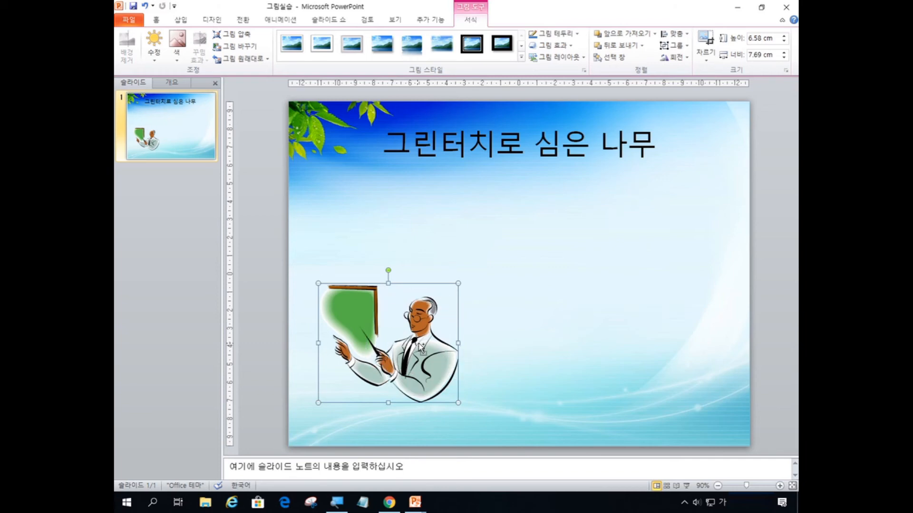
- Ungroup the clip art picture, accepting its conversion to a Microsoft Office drawing object
right_click(371, 307)
mouse_move(435, 391)
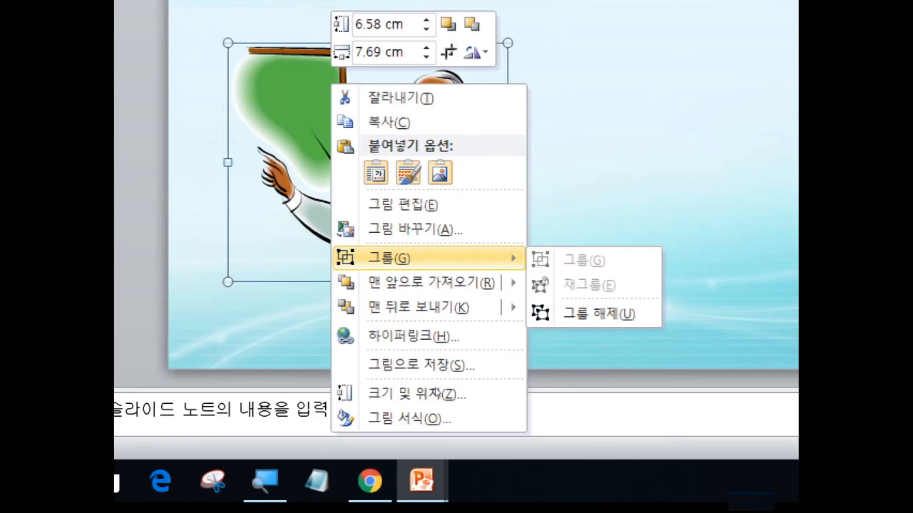
key("ctrl")
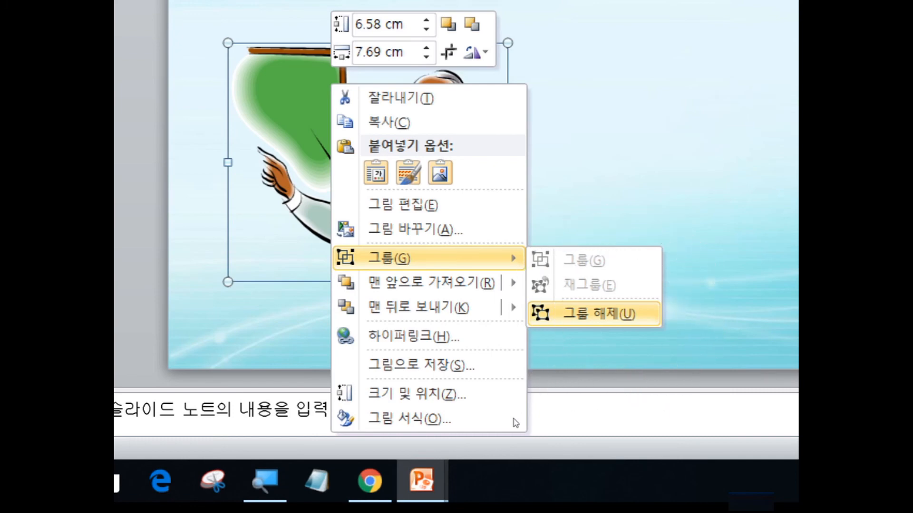
left_click(618, 312)
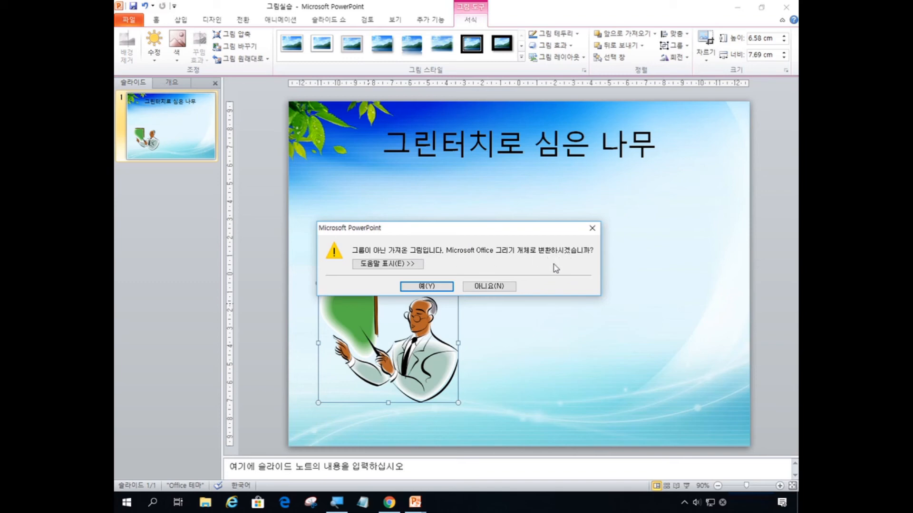
left_click(440, 287)
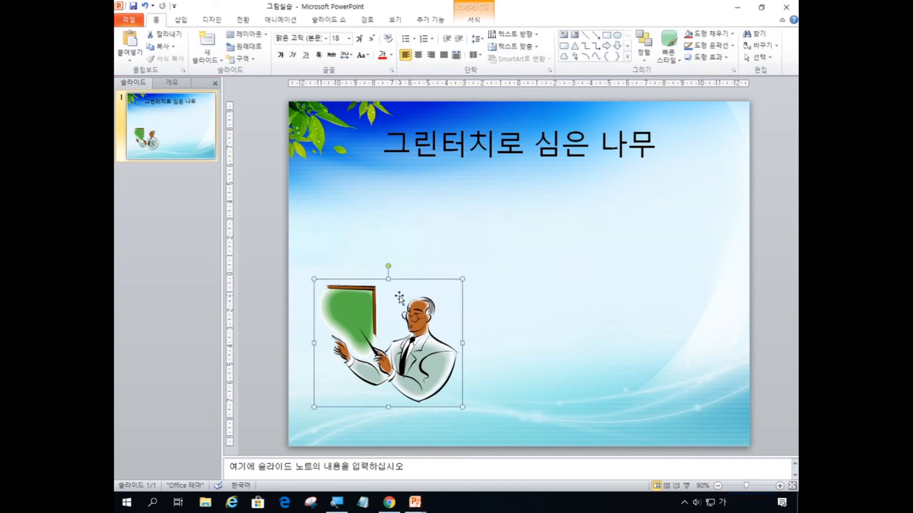
- Ungroup the converted drawing object again into its individual shapes
key("ctrl")
key("ctrl")
key("ctrl")
right_click(403, 312)
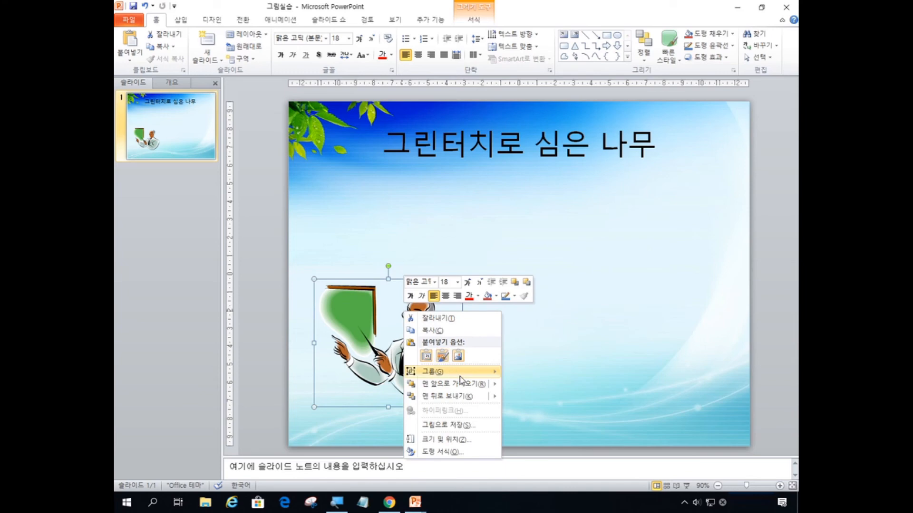
mouse_move(461, 375)
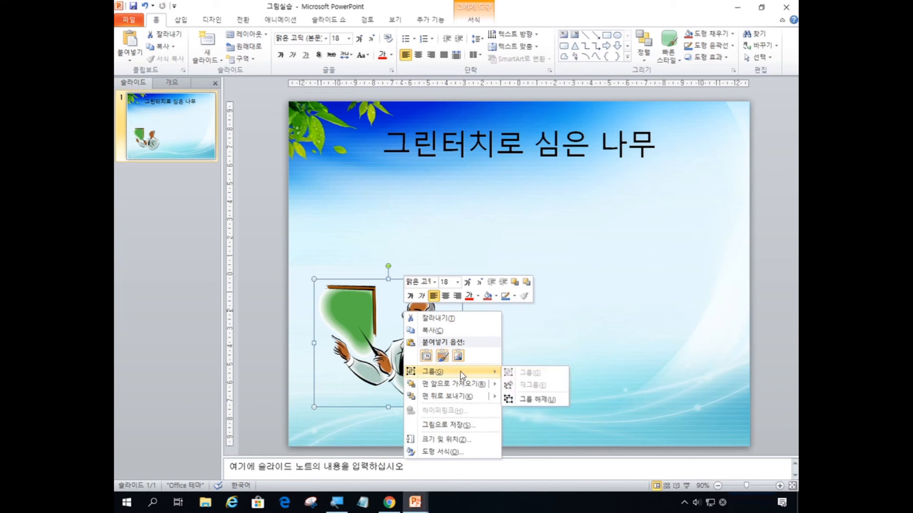
left_click(542, 400)
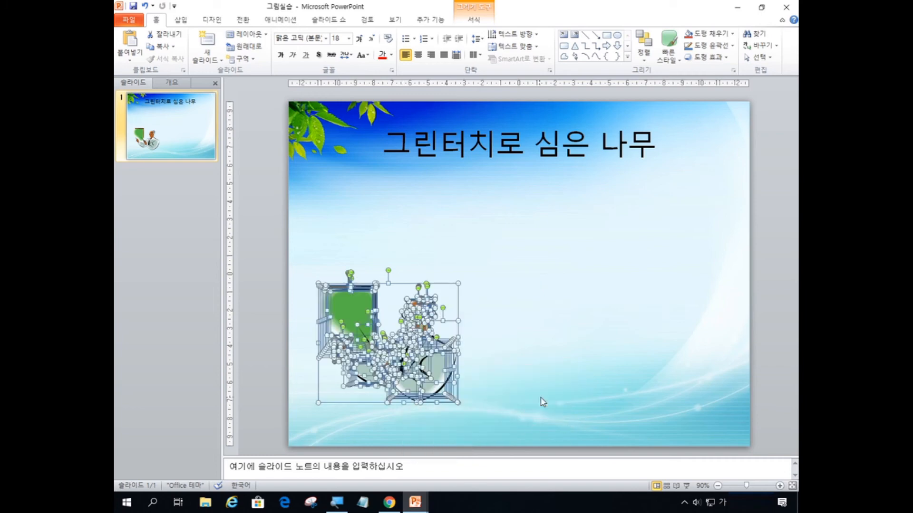
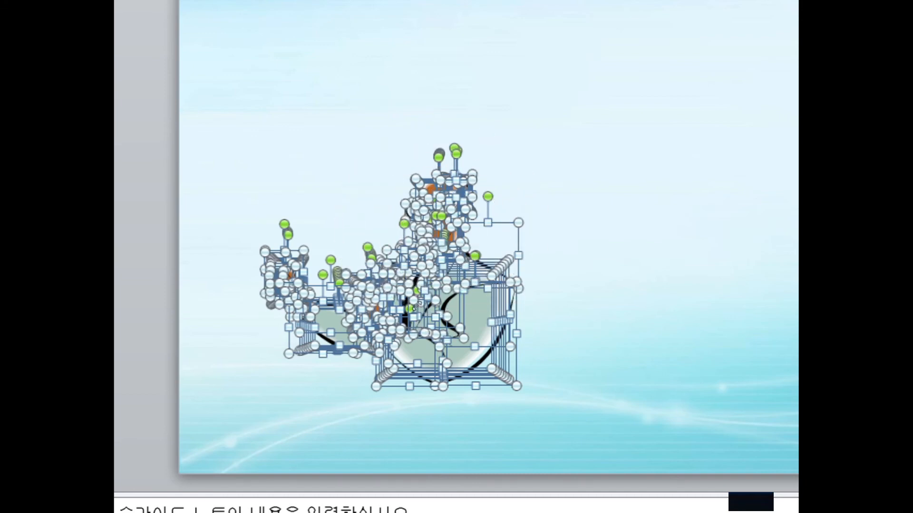
- Group the selected shapes that make up the man and move the group slightly up and to the left
right_click(437, 323)
key("g")
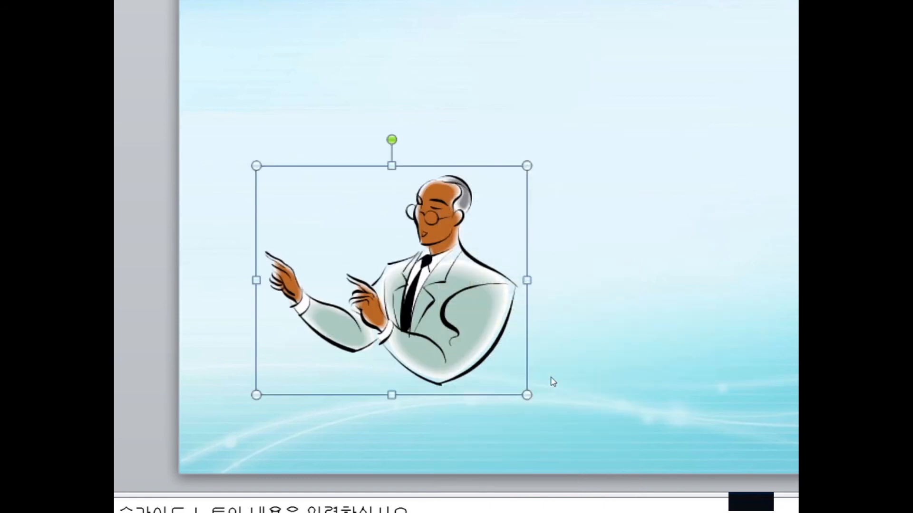
mouse_move(425, 375)
left_mouse_down()
mouse_move(415, 357)
mouse_move(419, 373)
left_mouse_up()
left_click_drag(405, 329, 401, 307)
mouse_move(430, 344)
left_mouse_down()
mouse_move(464, 362)
mouse_move(423, 346)
left_mouse_up()
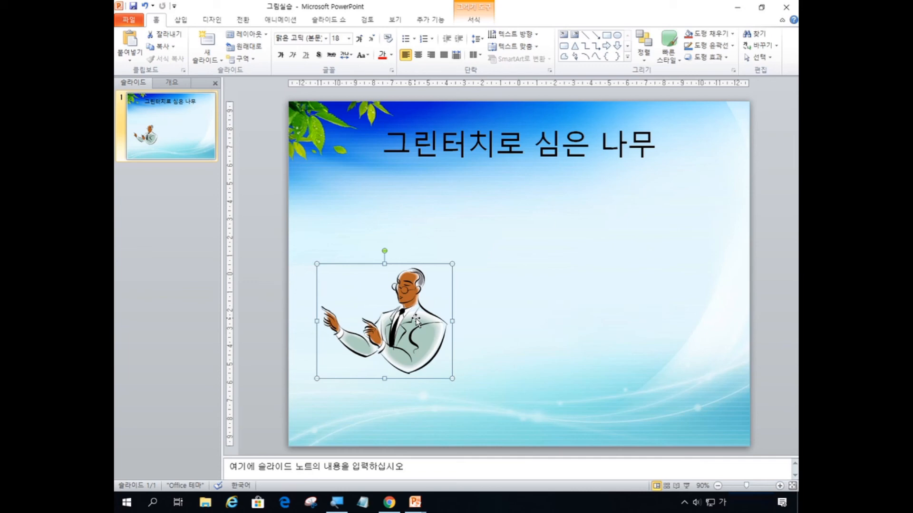
left_click(416, 319)
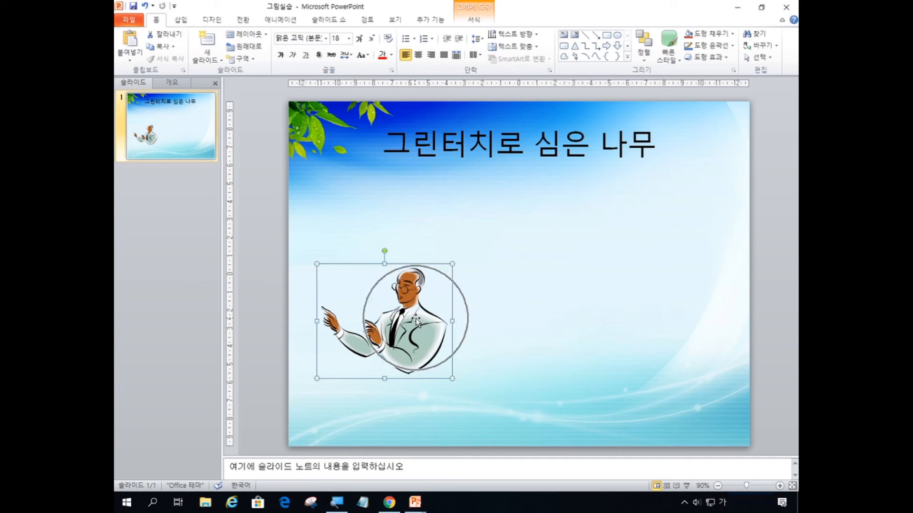
left_click(417, 322)
left_click(417, 322)
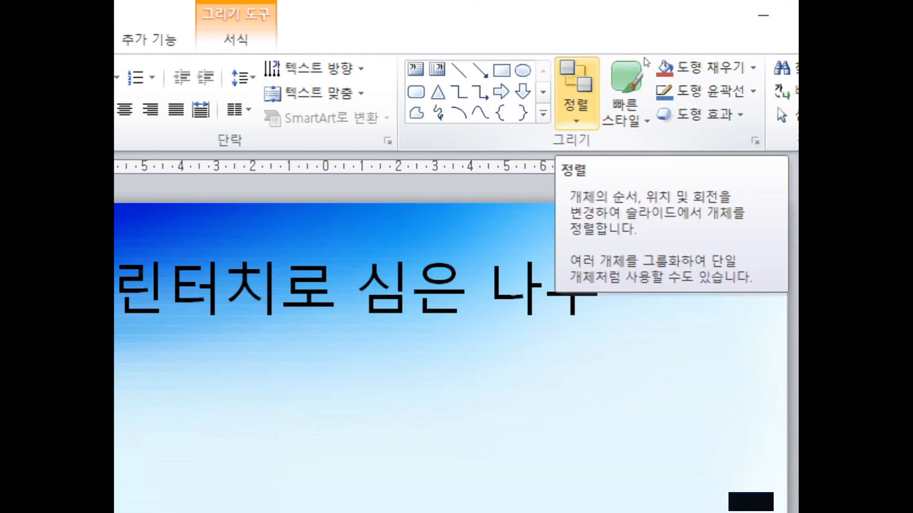
- Flip the grouped clip art man horizontally and move him into the slide's lower-left corner
key("ctrl")
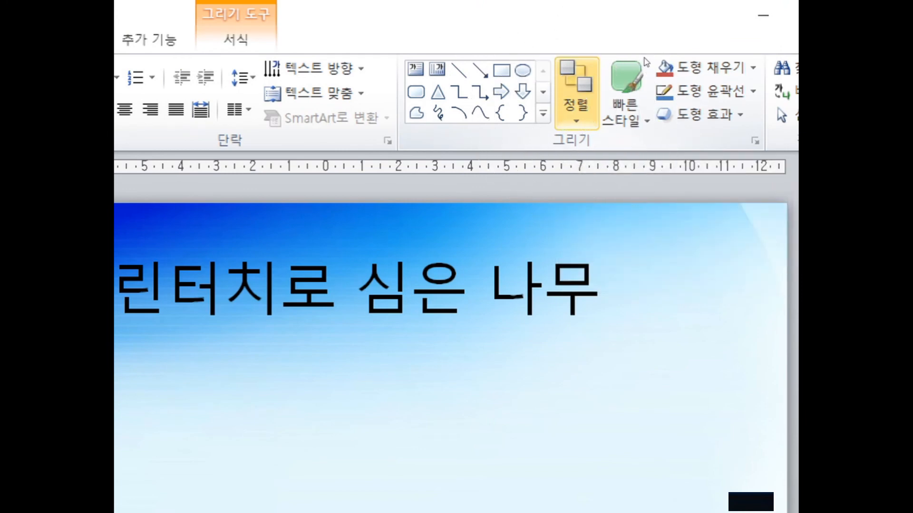
left_click(576, 105)
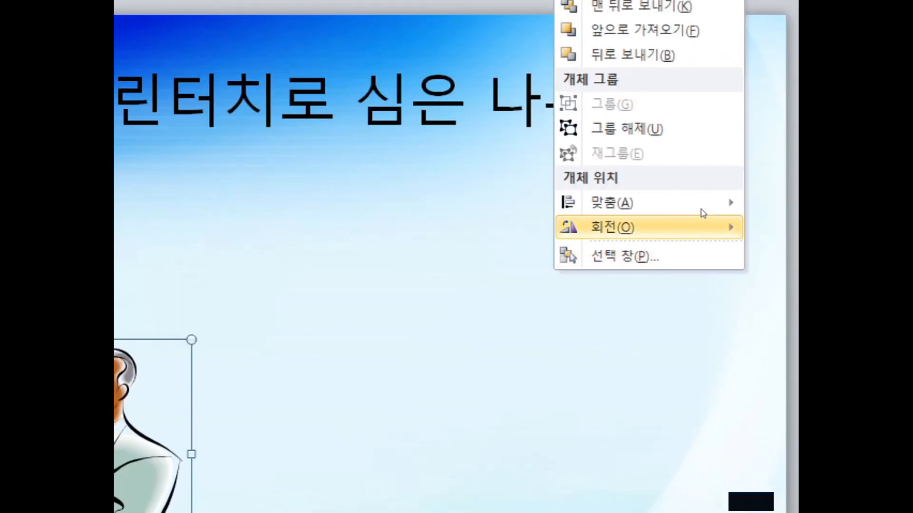
mouse_move(703, 213)
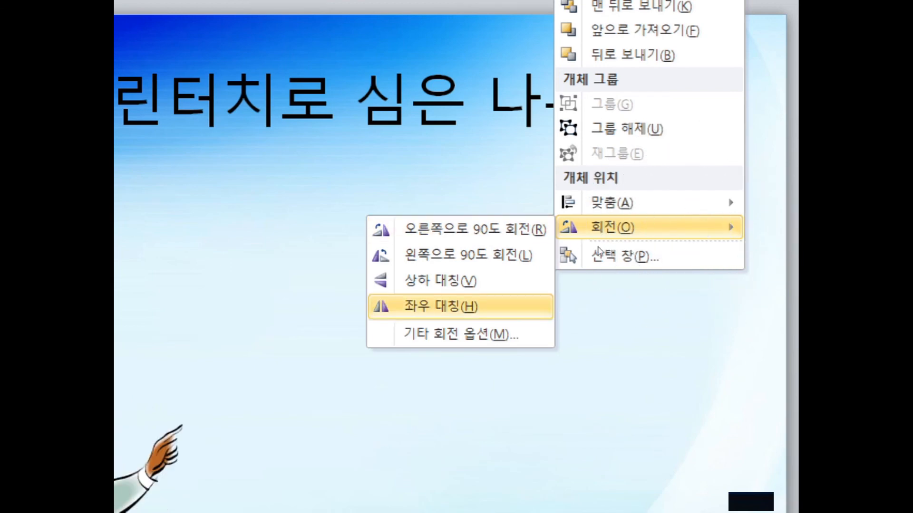
left_click(482, 306)
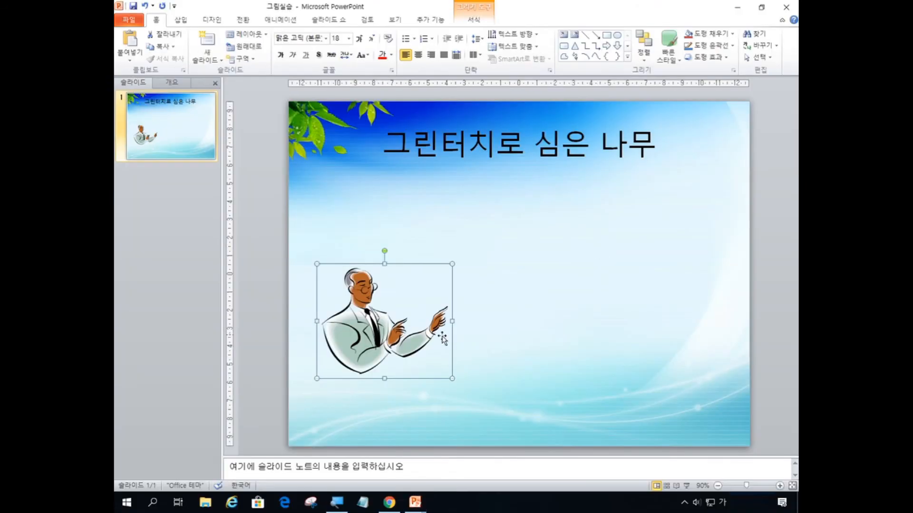
left_click_drag(380, 327, 356, 383)
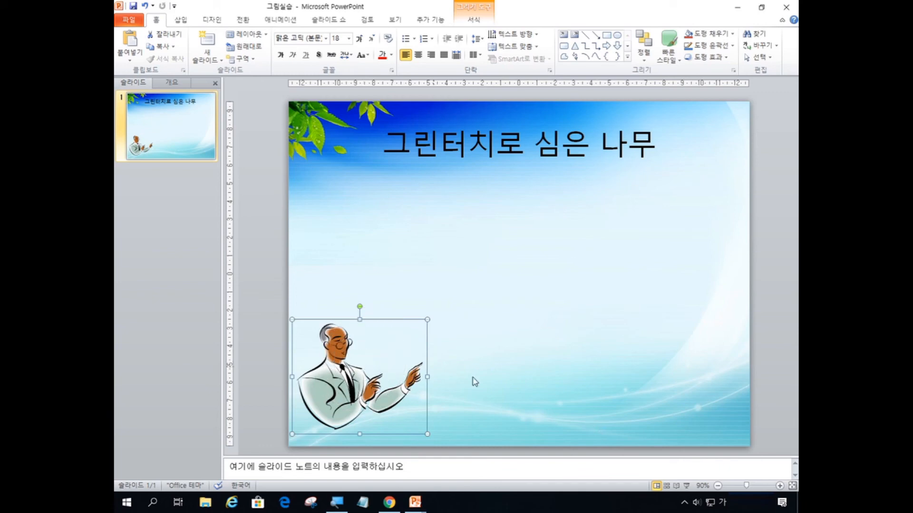
left_click(445, 231)
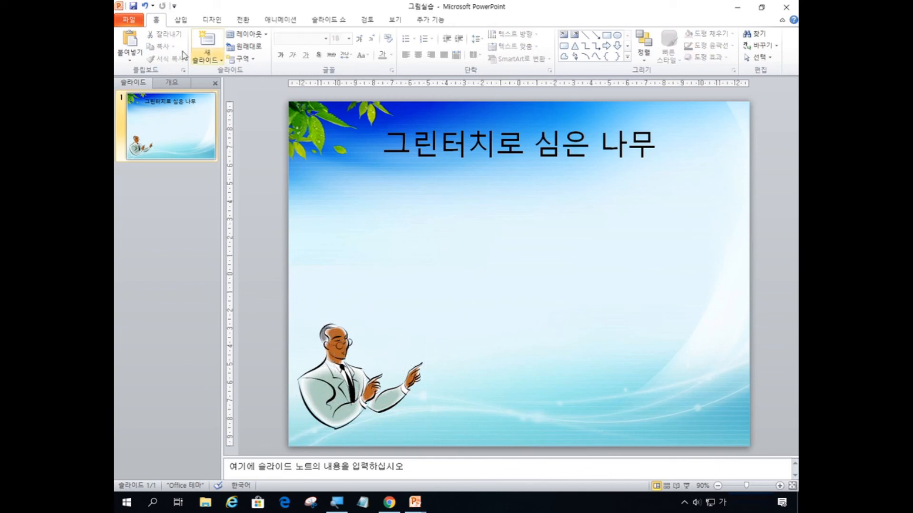
- Start inserting a picture from file and browse to the 10월 파워포인트 > 4장 > 예제 folder
left_click(187, 22)
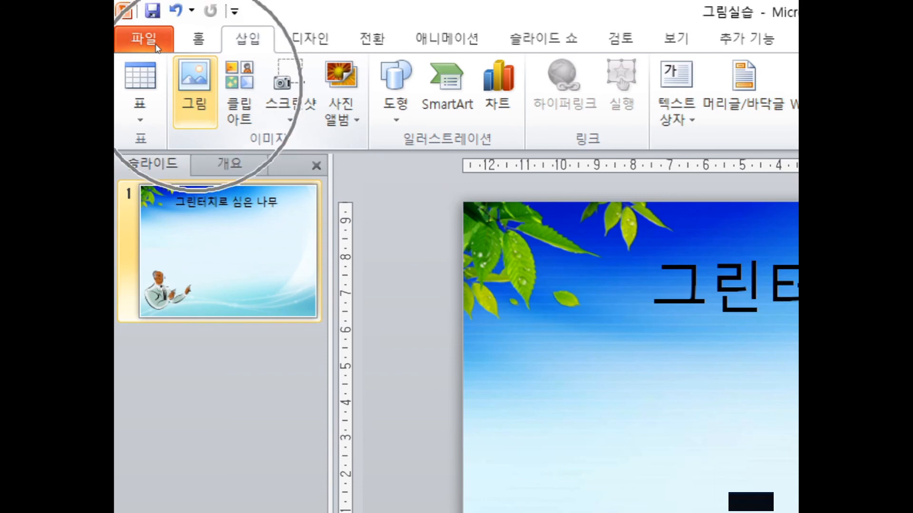
left_click(194, 90)
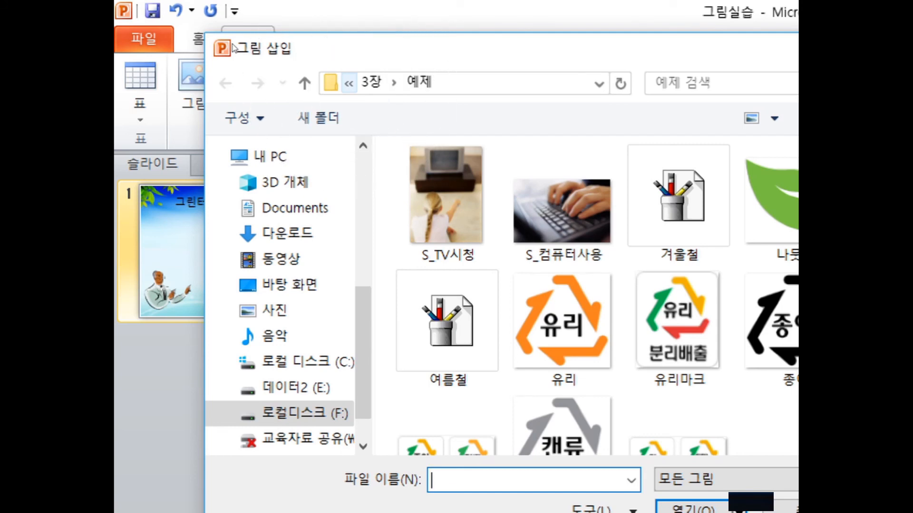
left_click(348, 83)
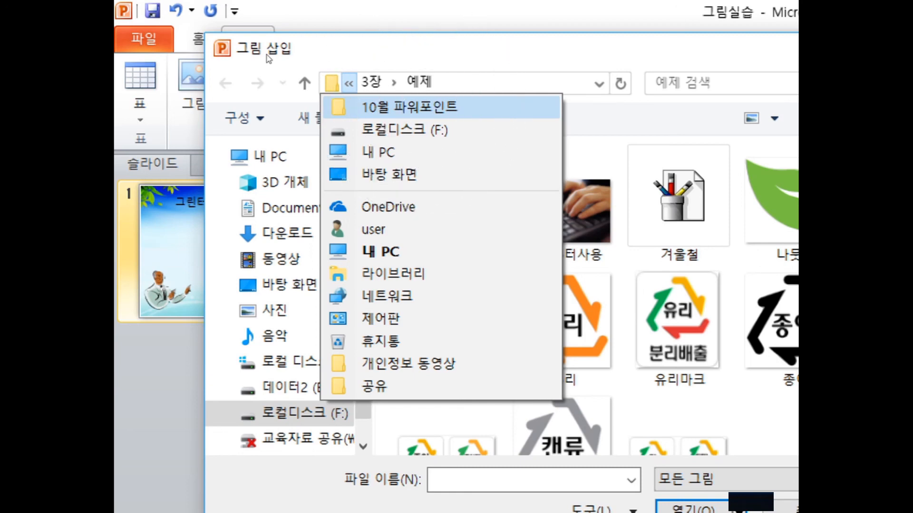
key("Return")
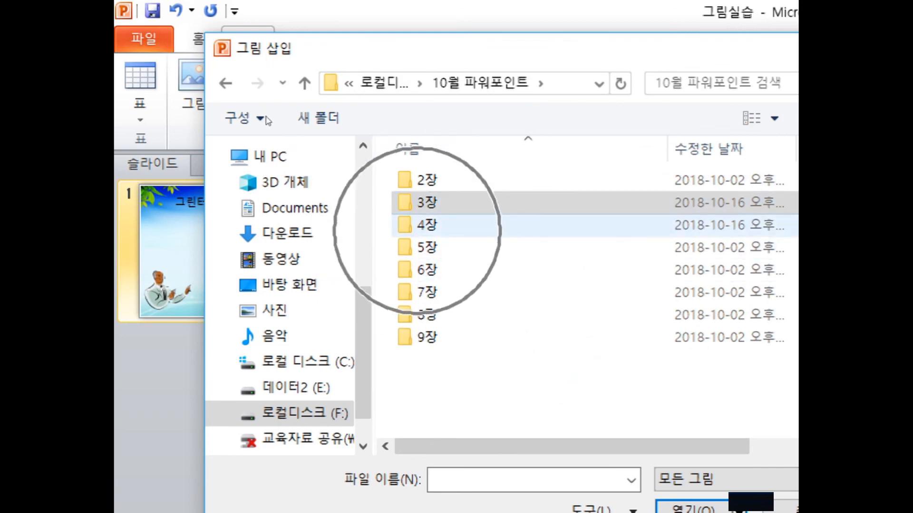
key("Down")
key("Return")
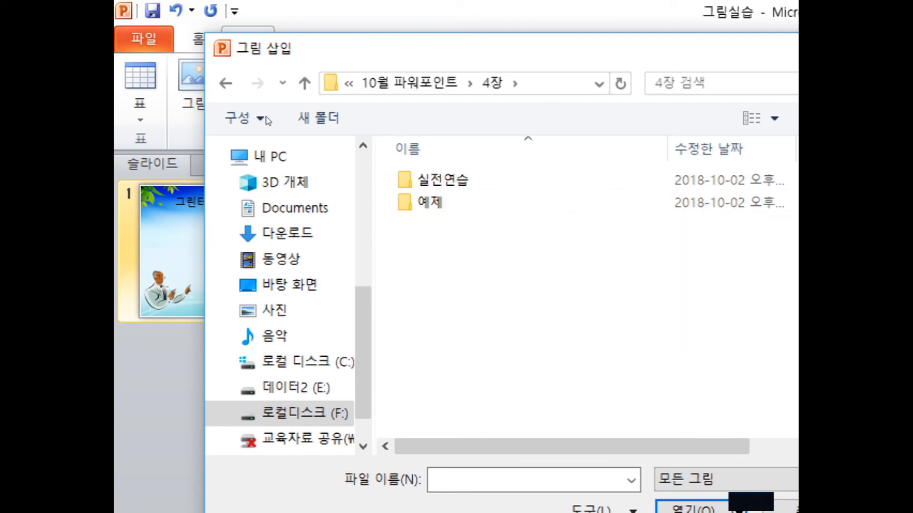
key("Down")
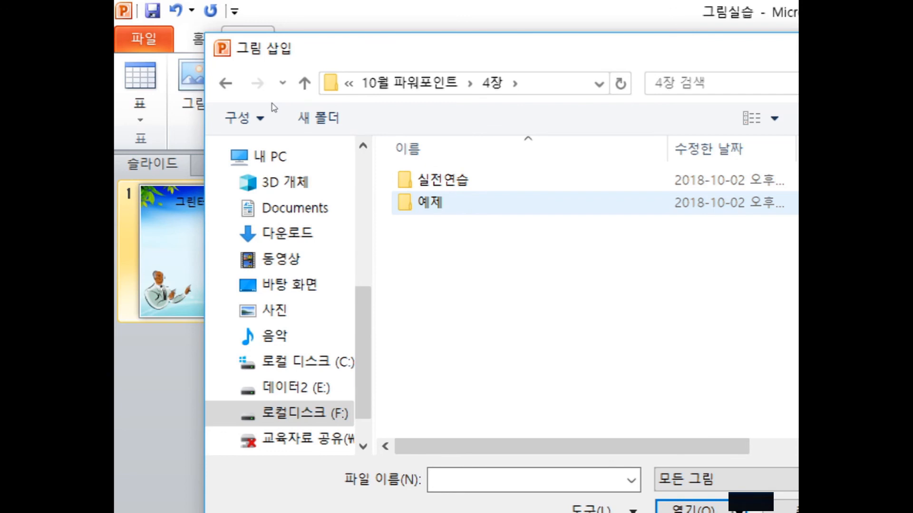
left_click(429, 203)
key("Return")
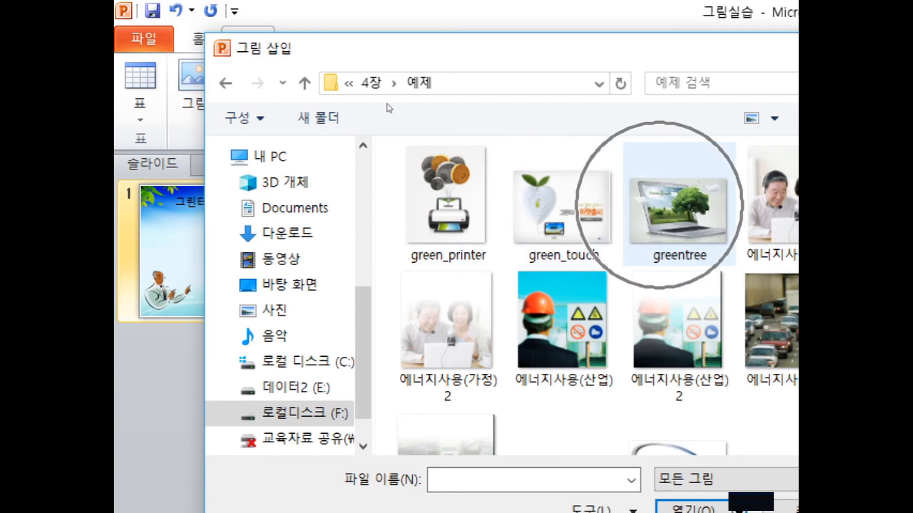
- Insert the greentree picture and shrink it around its centre to about 6.88 cm high by 10.4 cm wide
left_click(660, 204)
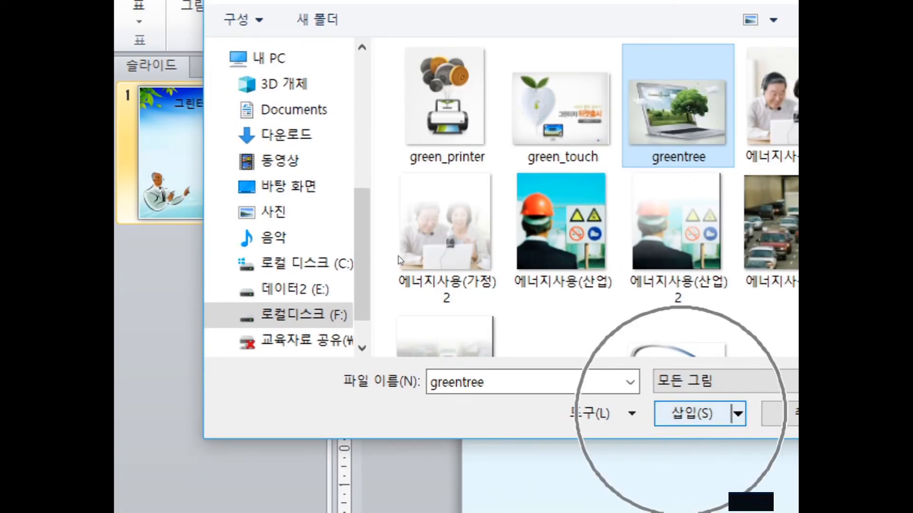
key("Return")
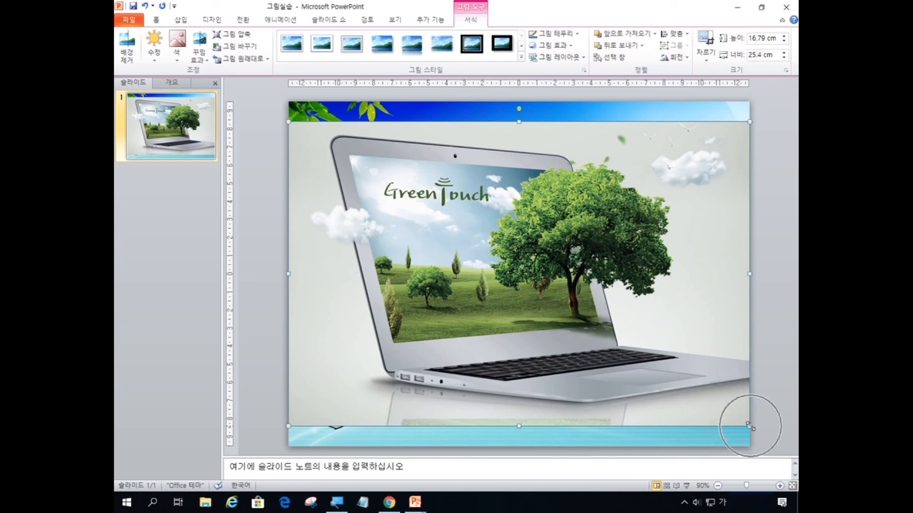
left_click_drag(749, 425, 615, 326)
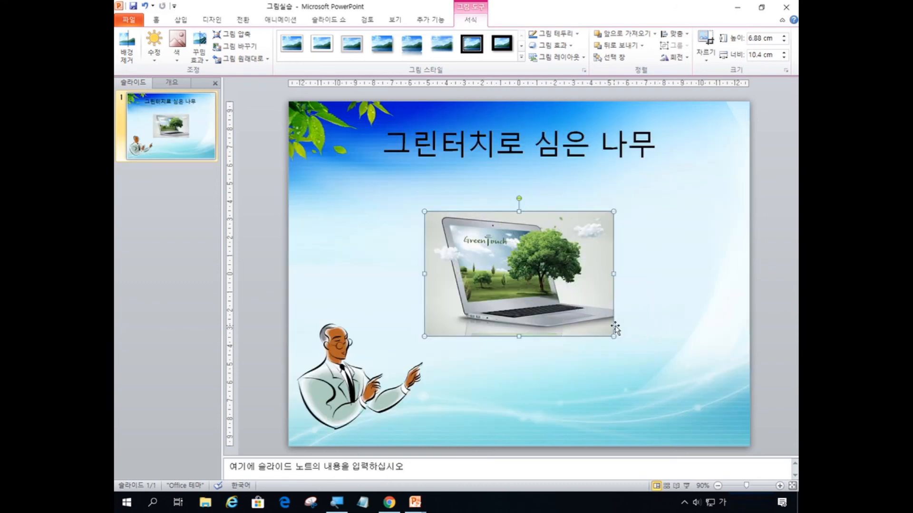
- Crop the greentree picture to an ellipse shape
left_click(533, 269)
left_click(473, 24)
key("ctrl")
key("ctrl")
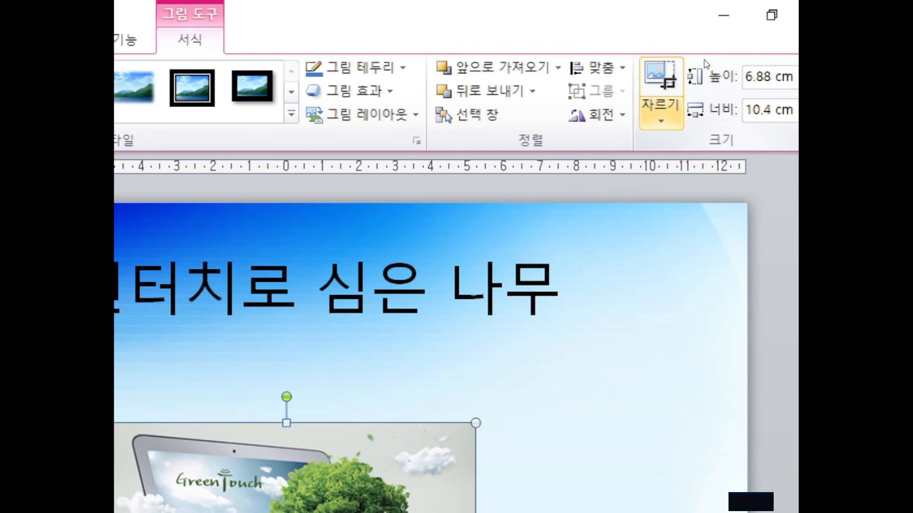
left_click(661, 115)
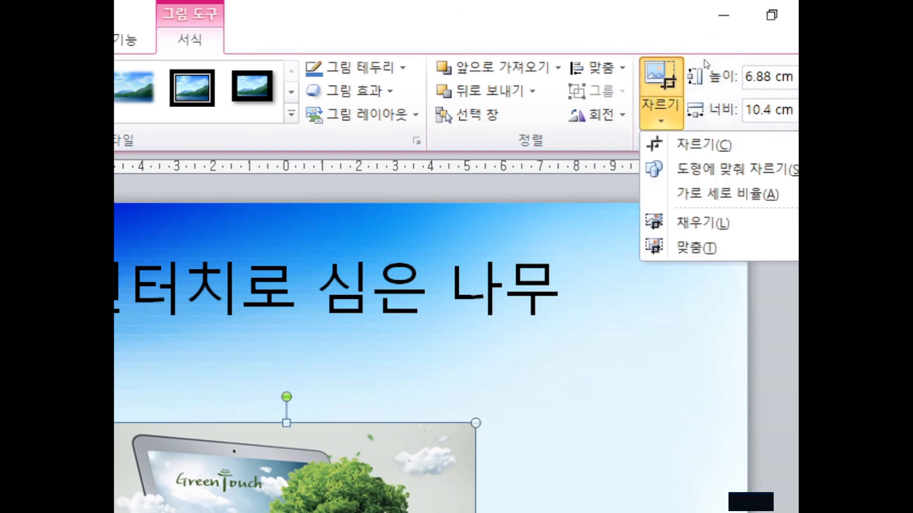
mouse_move(710, 169)
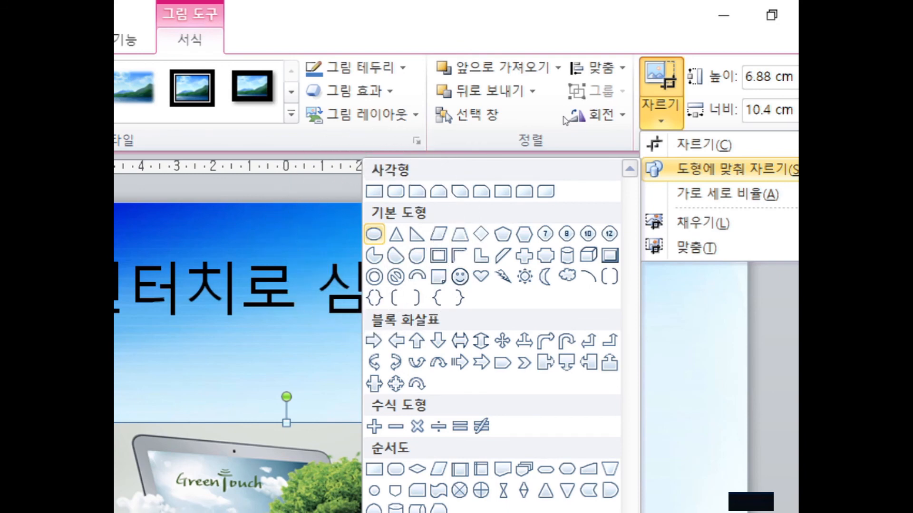
left_click(374, 234)
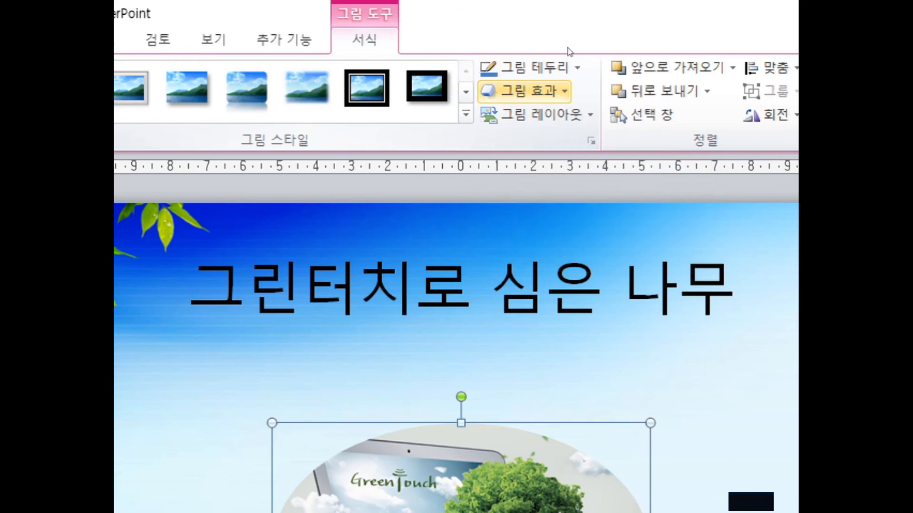
- Apply a 25-point soft edge effect to the elliptical greentree picture
left_click(523, 91)
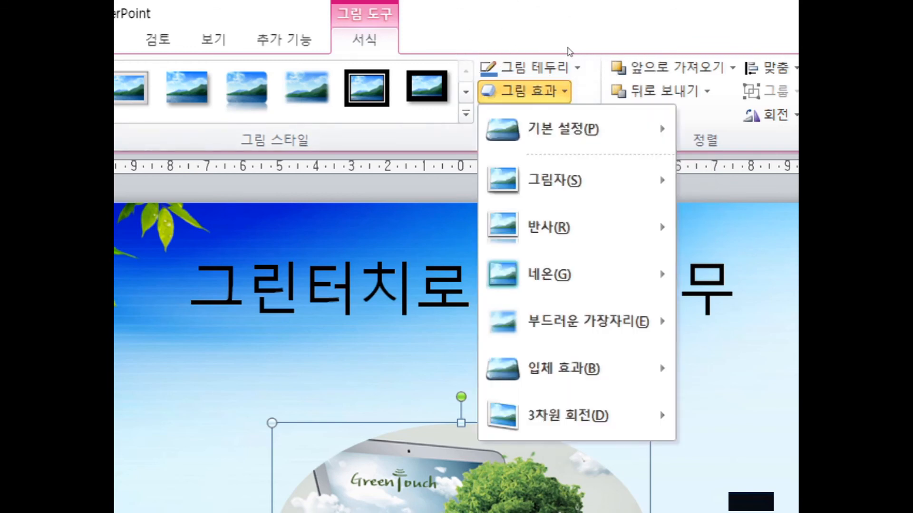
key("e")
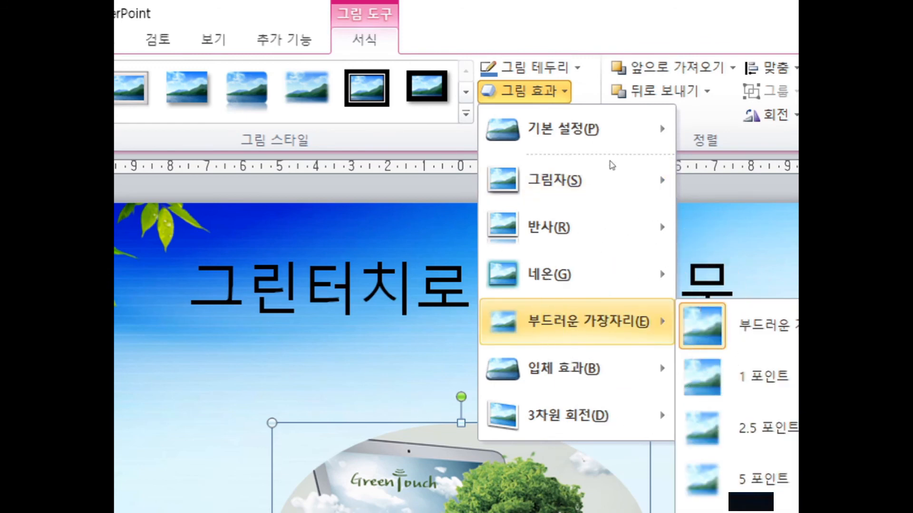
key("ctrl")
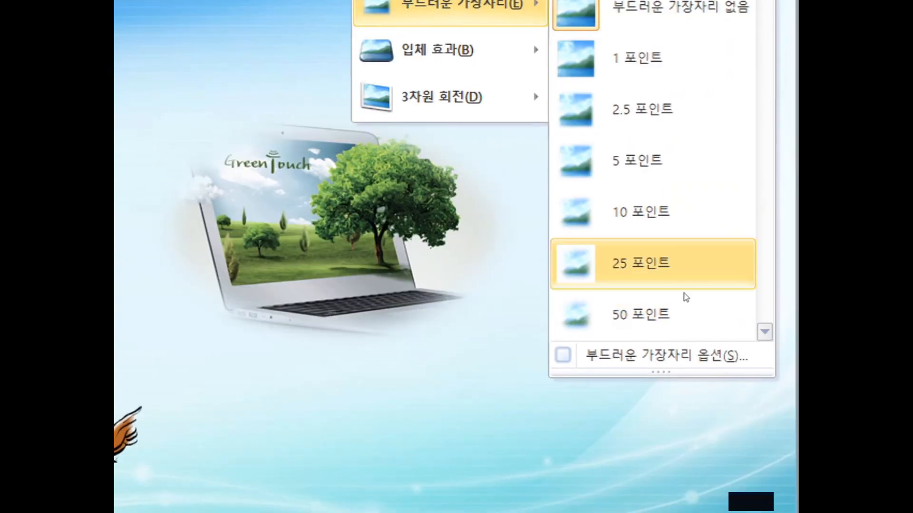
key("ctrl")
key("ctrl")
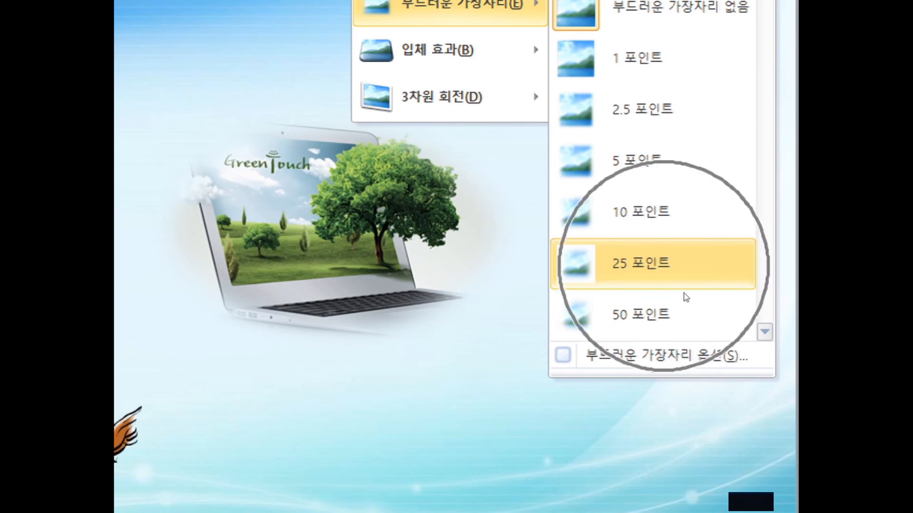
left_click(685, 297)
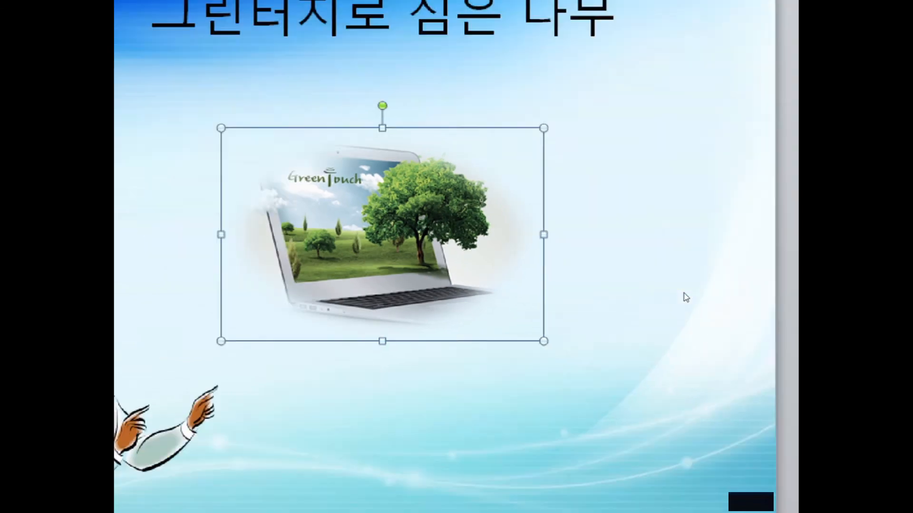